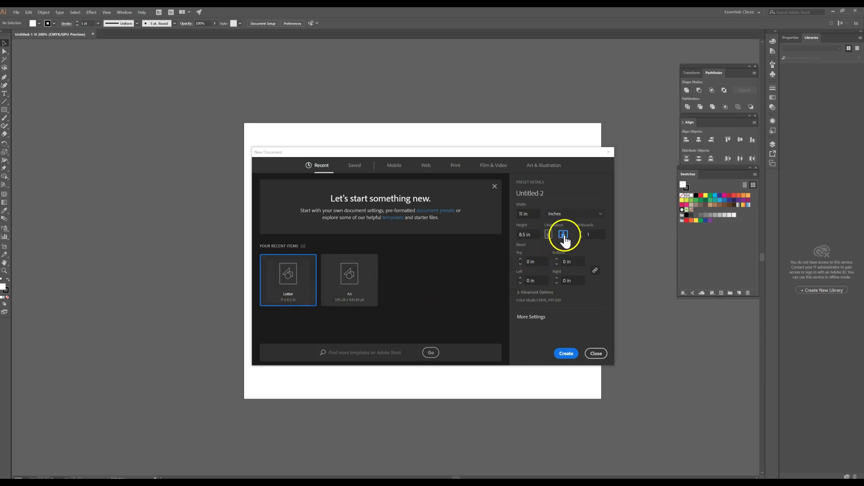
Create a landscape letter document, 11 x 8.5 in, and show the rulers
click(567, 355)
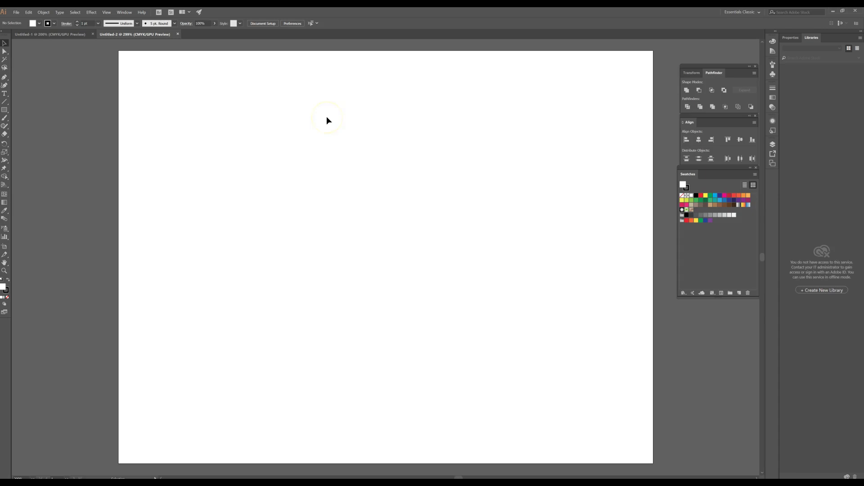
key(p)
key(ctrl+minus)
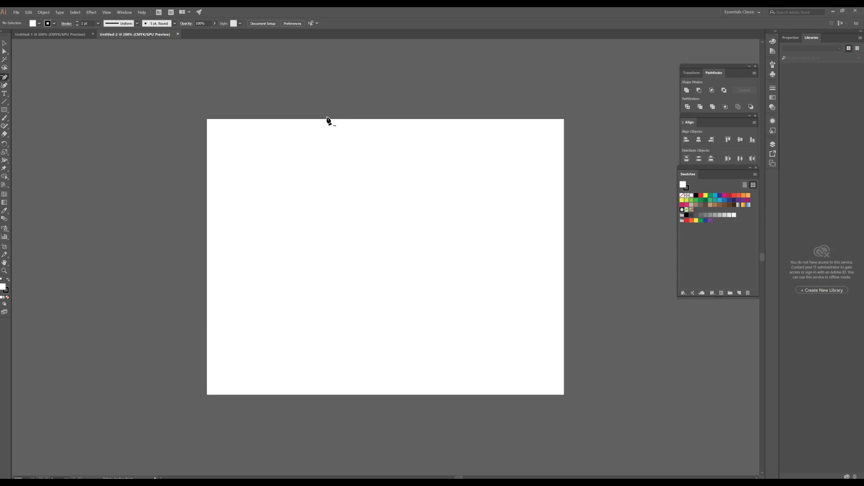
key(super+r)
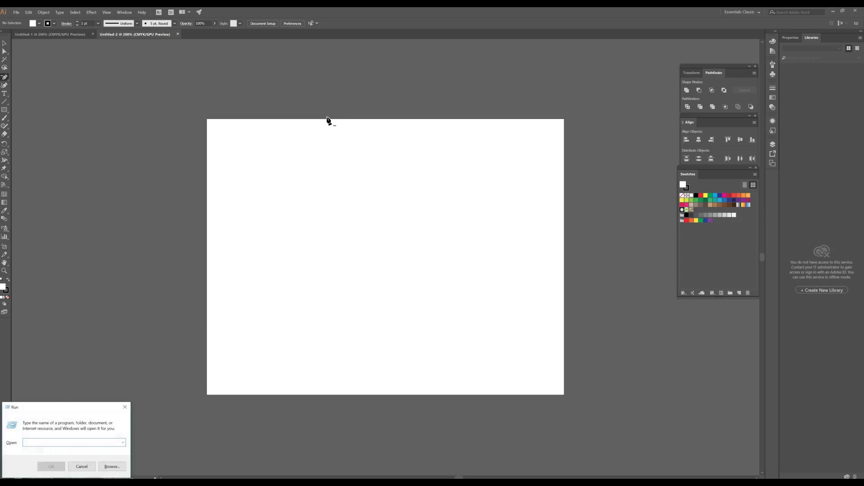
click(123, 408)
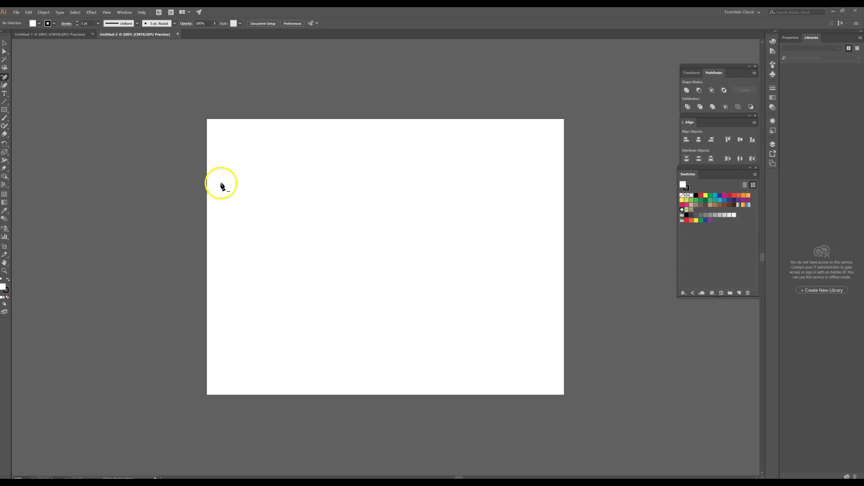
key(ctrl+r)
Switch to the browser and copy the iStock image of a single yellow daffodil from the image results
ctrl+click(371, 69)
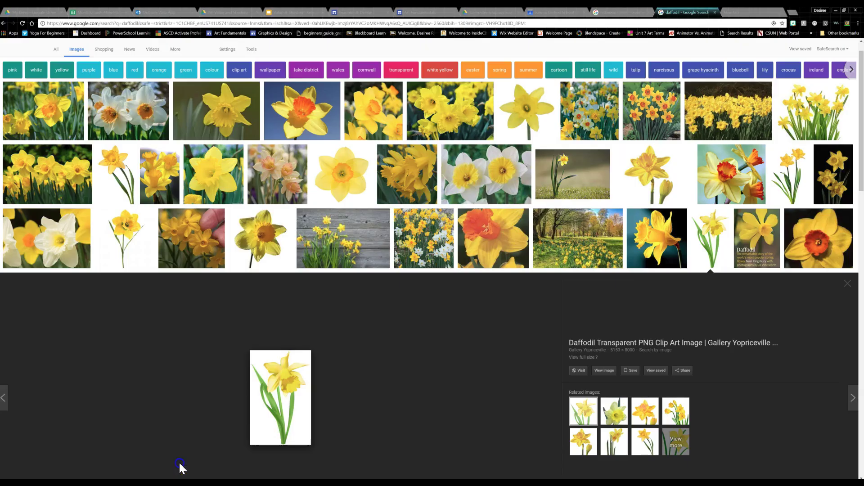
click(193, 463)
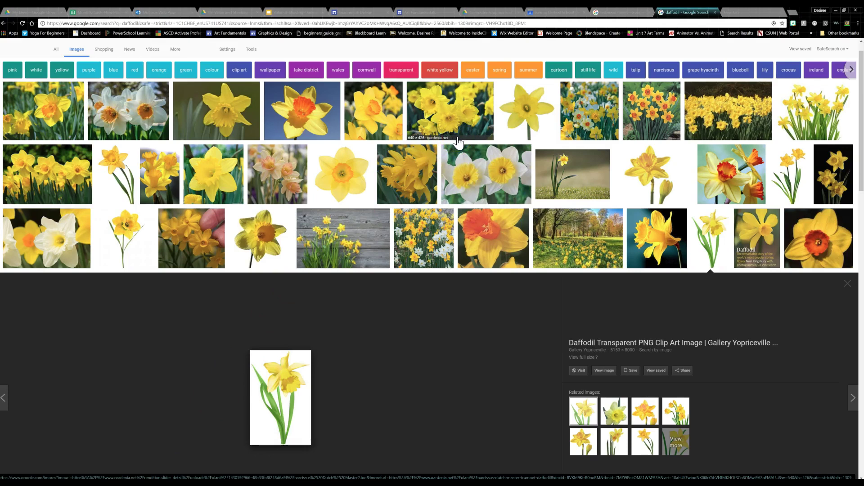
click(115, 178)
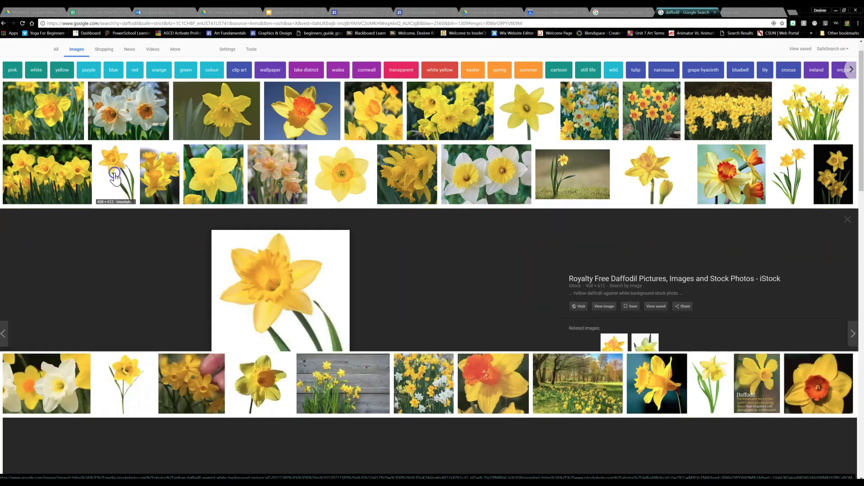
scroll(376, 279, down, 1)
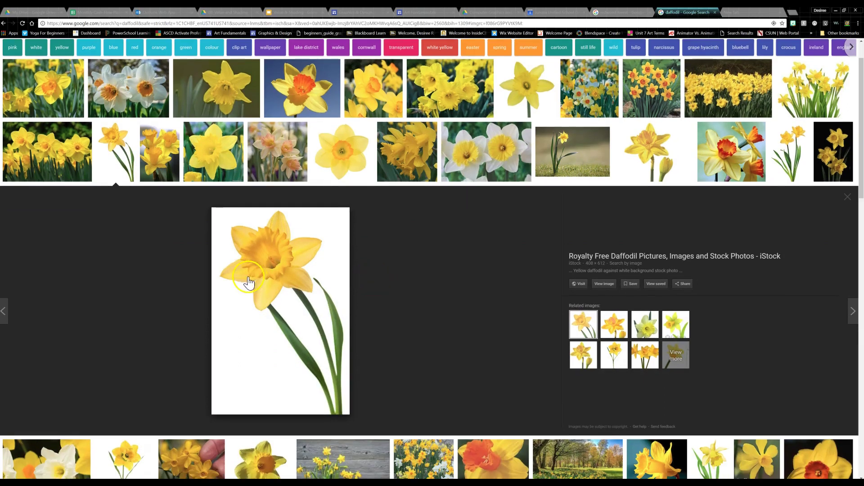
right_click(292, 275)
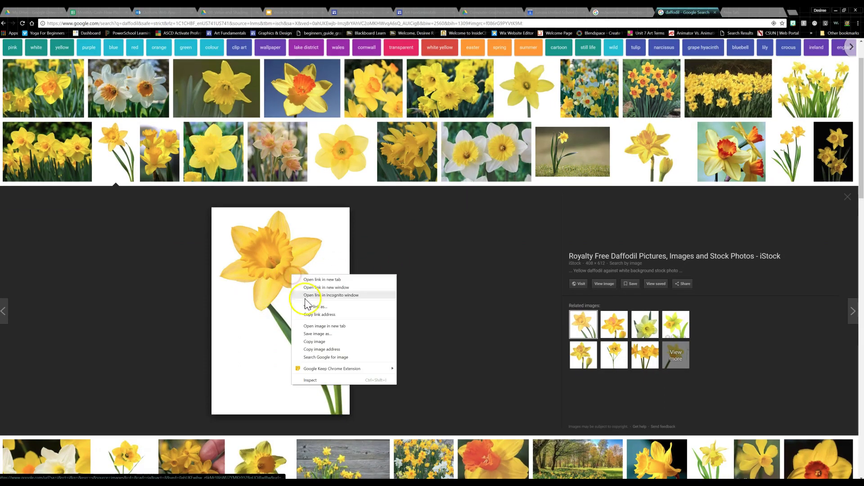
click(315, 342)
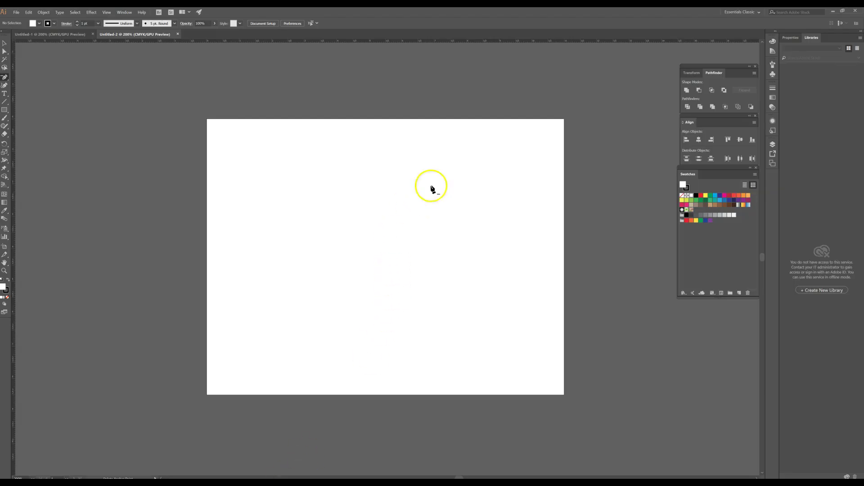
right_click(450, 171)
click(439, 177)
click(490, 254)
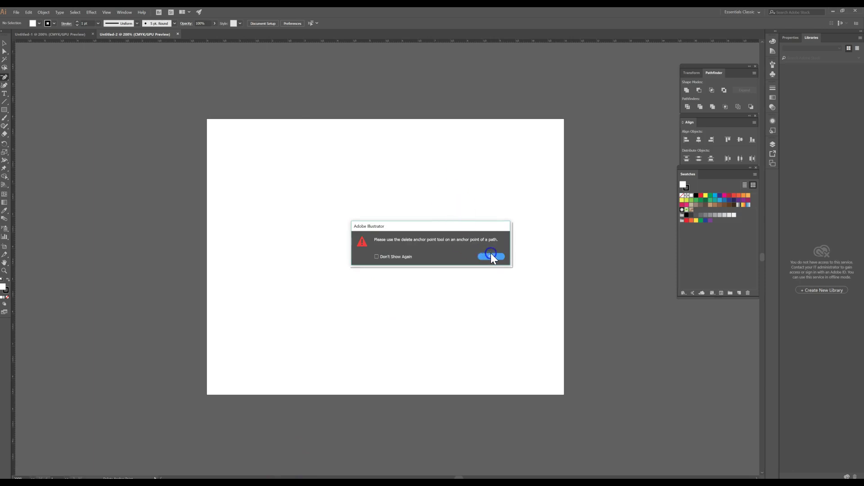
Paste the copied daffodil photo and place it in the artboard's upper-right corner, scaled down to about 2.03 x 3.04 in
click(4, 43)
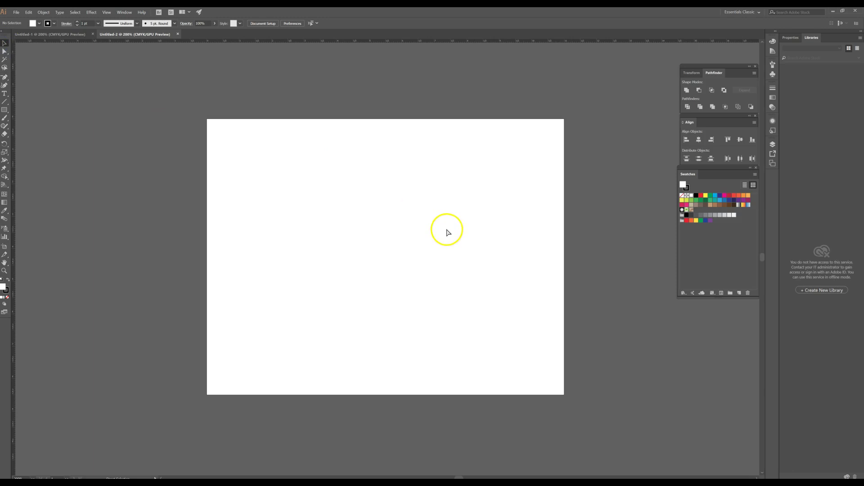
key(ctrl+v)
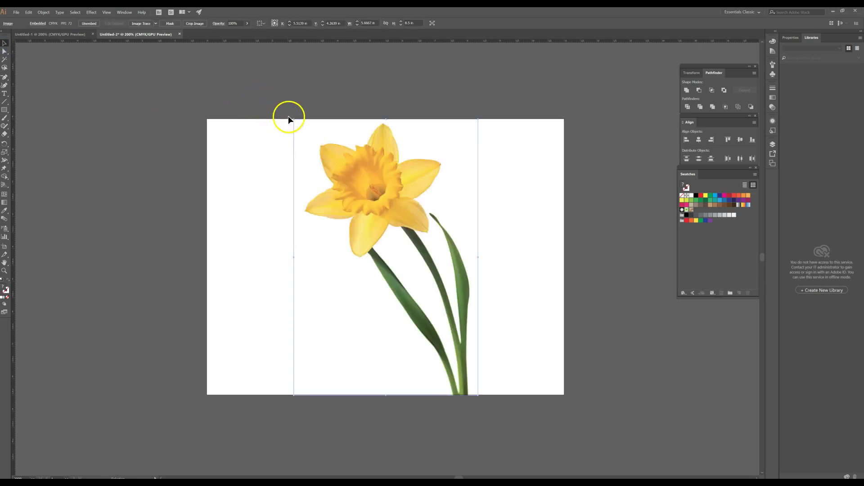
drag(291, 117, 409, 257)
drag(437, 283, 498, 185)
click(432, 199)
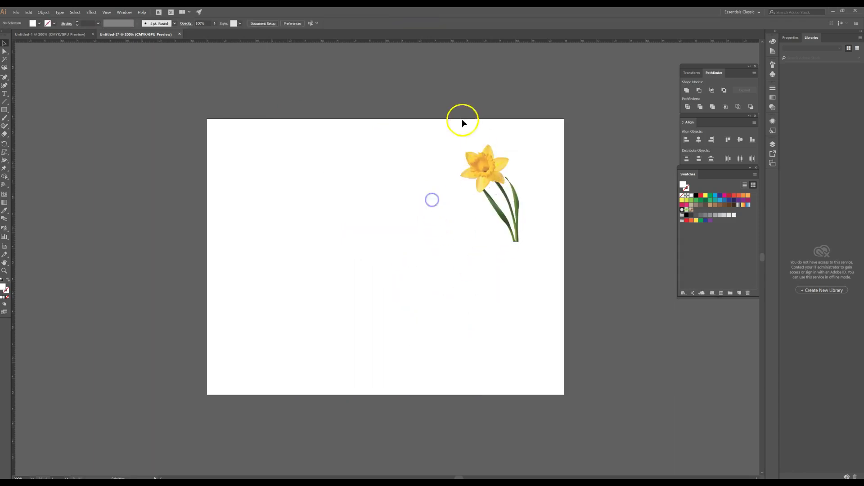
drag(480, 190, 612, 202)
drag(597, 171, 503, 163)
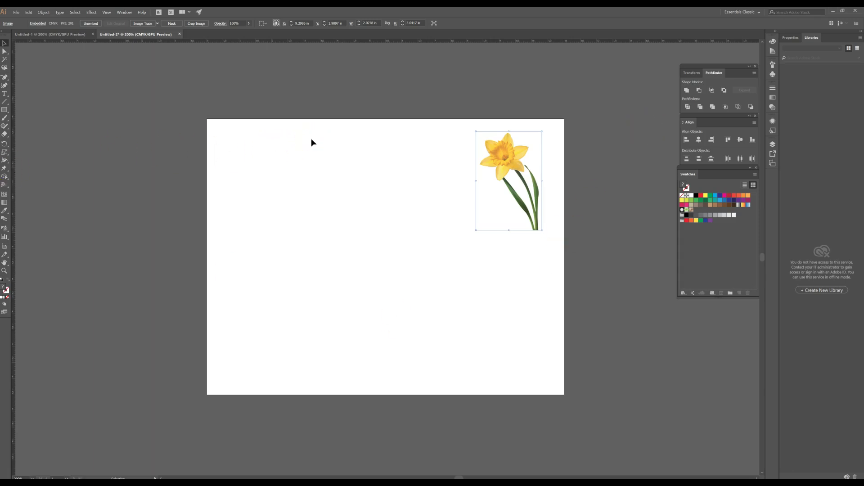
Draw a closed petal shape about 0.42 x 0.84 in with the Pen tool in the empty area beside the daffodil photo
key(ctrl+equal)
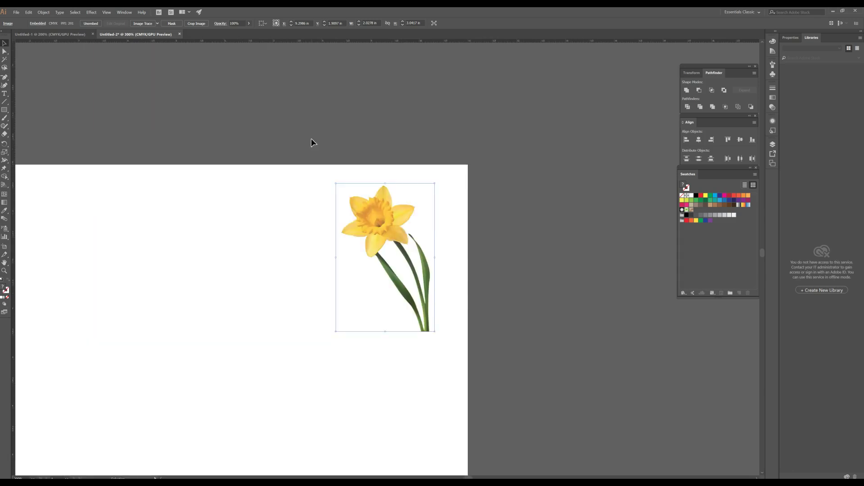
drag(367, 260, 424, 231)
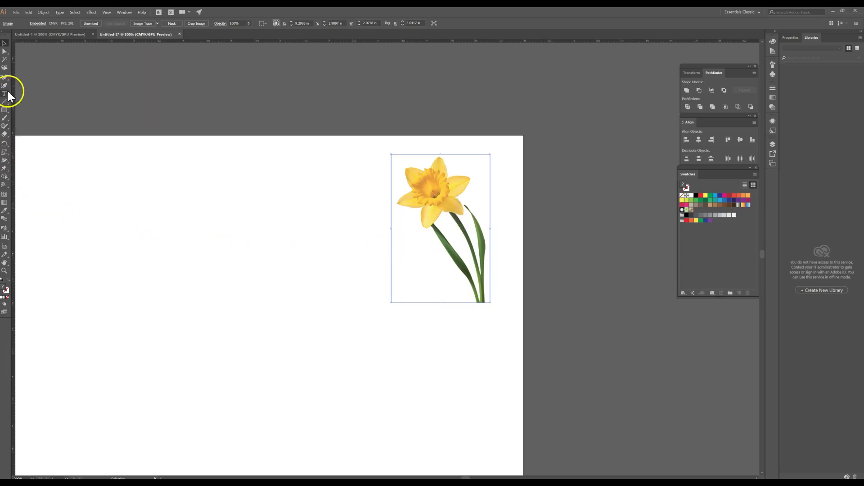
drag(5, 77, 25, 77)
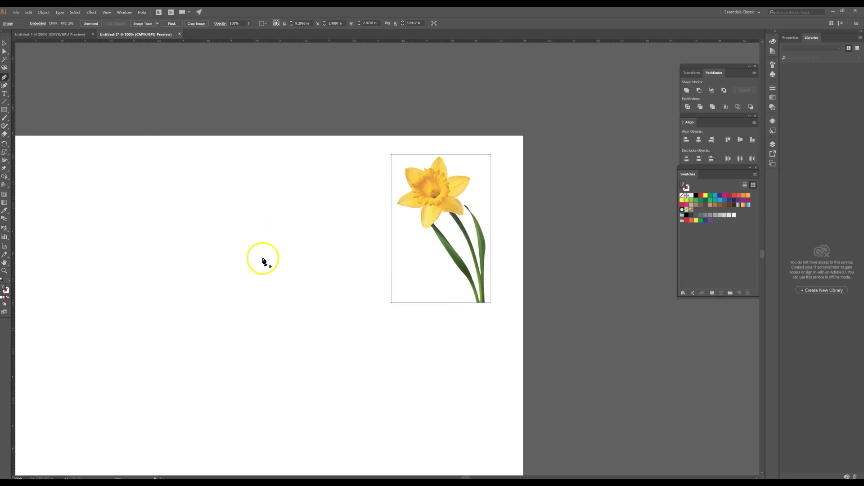
drag(257, 266, 361, 195)
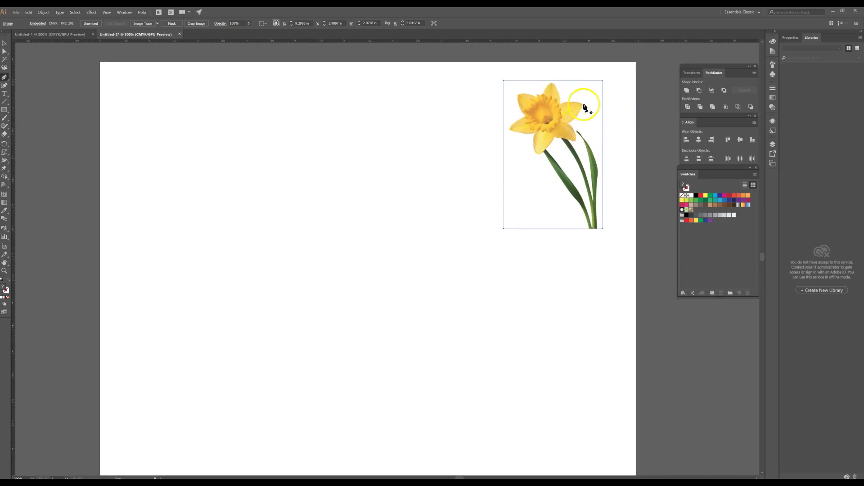
mouse_move(293, 238)
mouse_down()
mouse_move(289, 218)
mouse_move(320, 182)
mouse_move(306, 234)
mouse_move(294, 240)
mouse_move(304, 242)
mouse_move(295, 238)
mouse_up()
click(302, 201)
click(308, 234)
Fill the petal shape with a light yellow swatch and deselect it
click(5, 43)
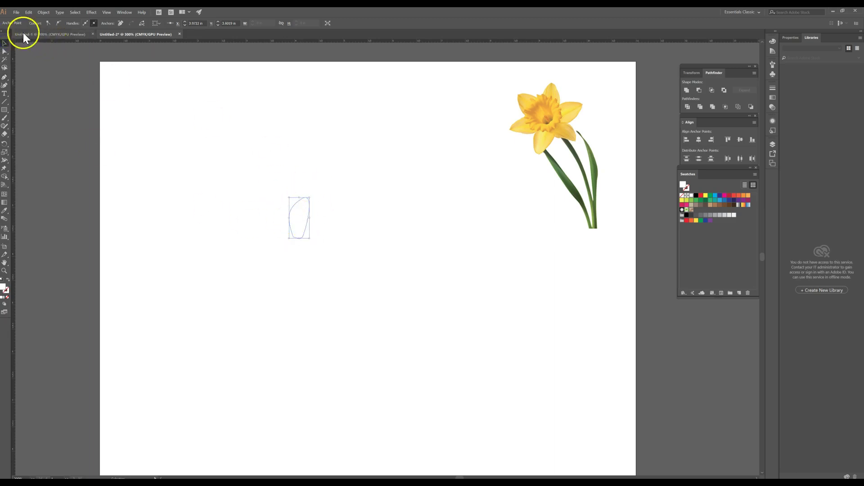
click(297, 203)
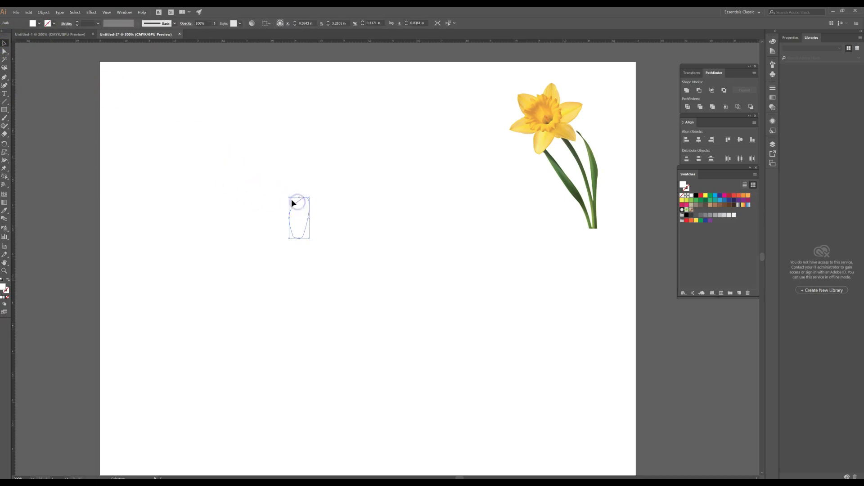
click(39, 23)
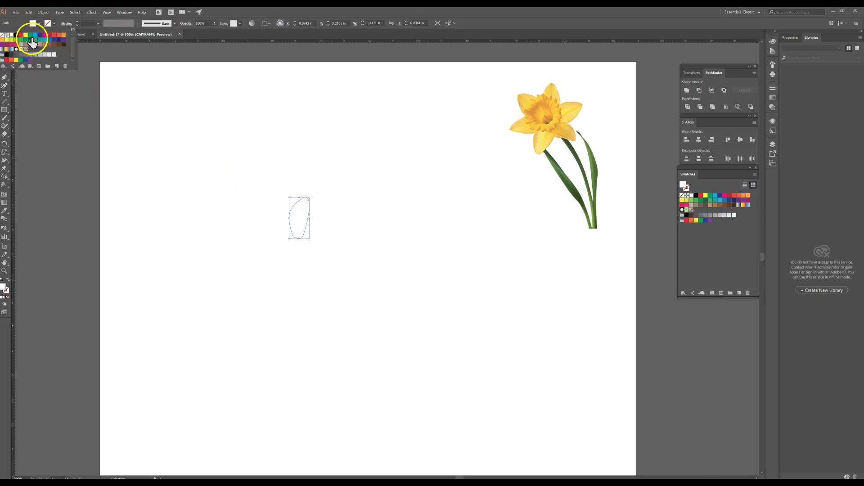
click(9, 43)
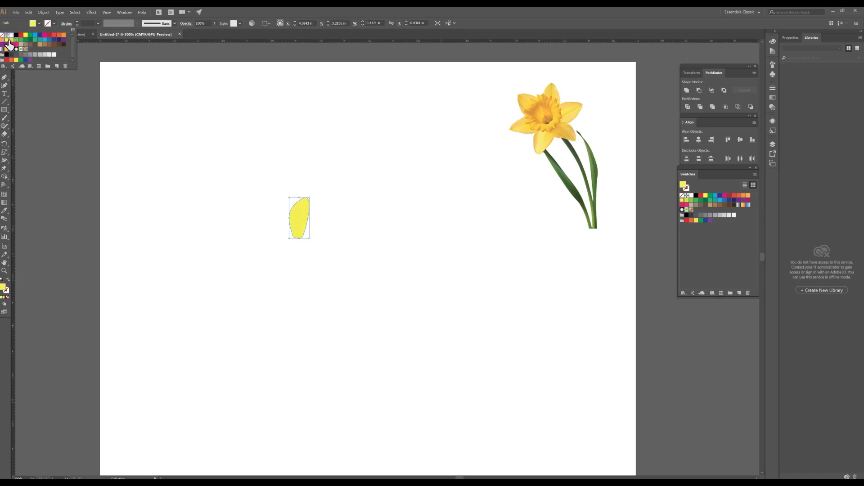
click(210, 142)
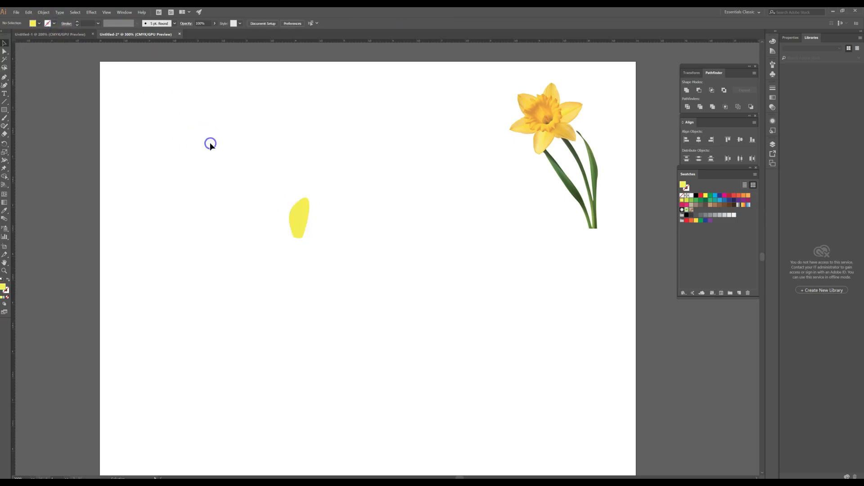
Level the direction handles of the petal's top anchor point to even out its rounded top
click(298, 211)
key(a)
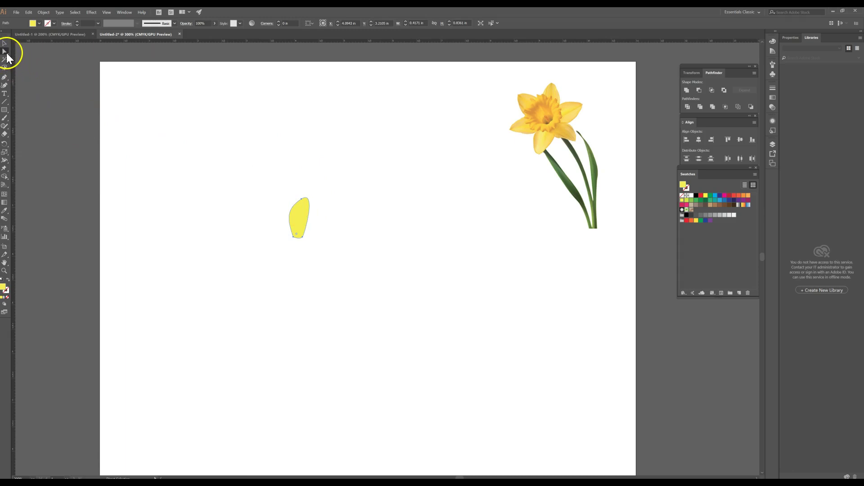
drag(301, 206, 300, 200)
click(302, 200)
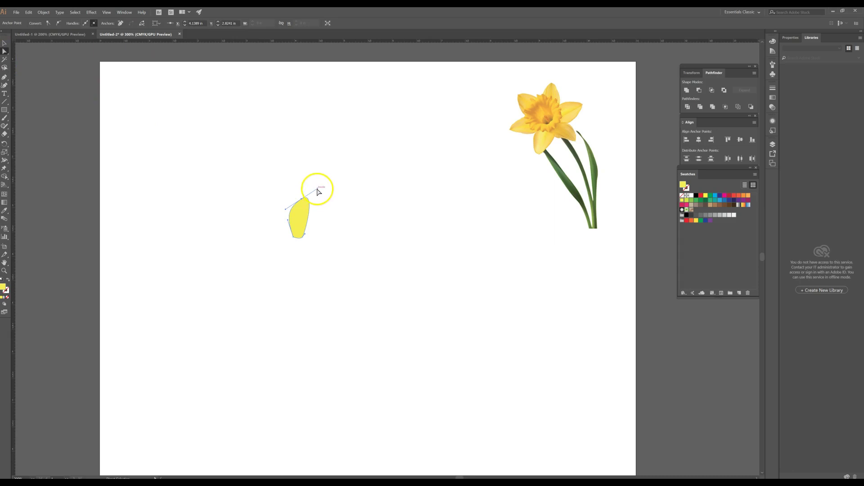
drag(313, 199, 314, 200)
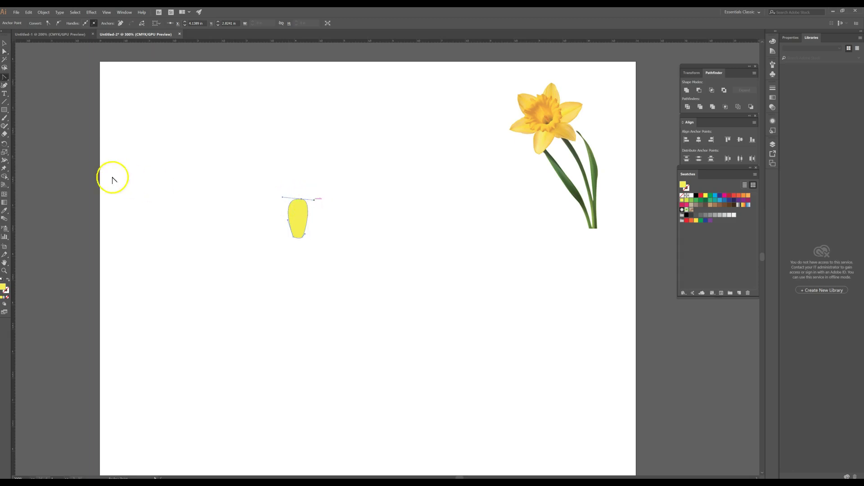
Form a pointed tip by angling the two handles of the petal's top anchor point downward independently with the Anchor Point tool
drag(4, 78, 68, 104)
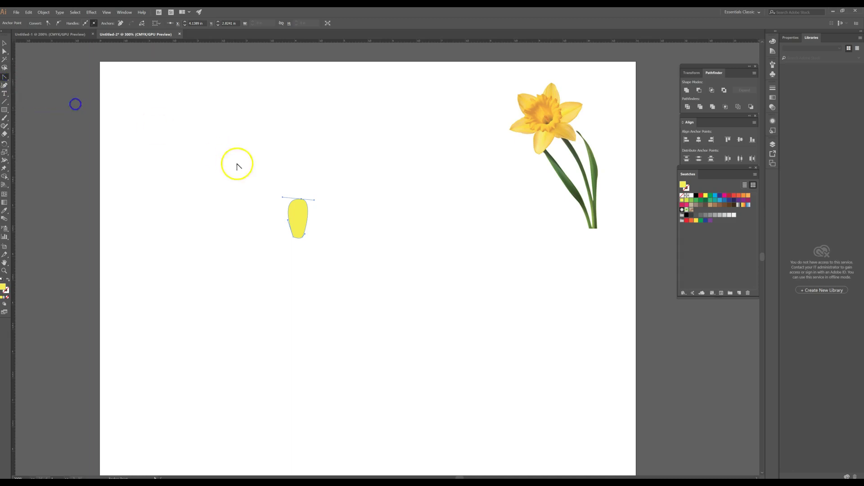
drag(315, 204, 316, 209)
key(a)
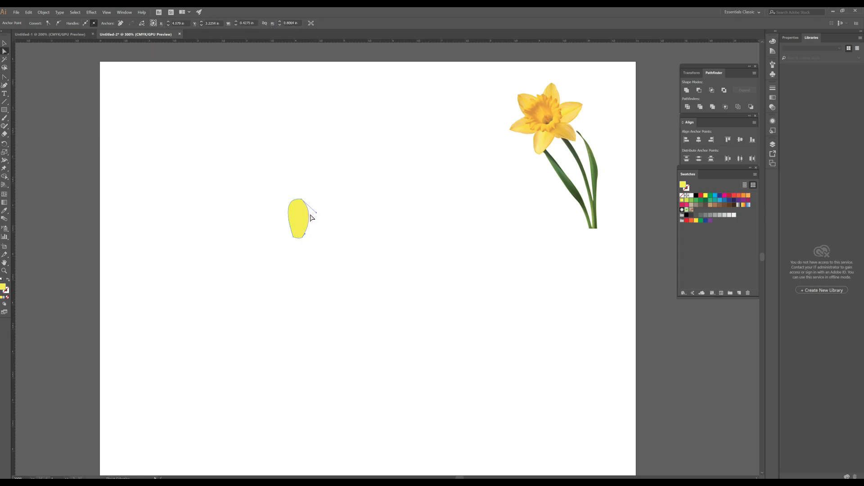
click(300, 198)
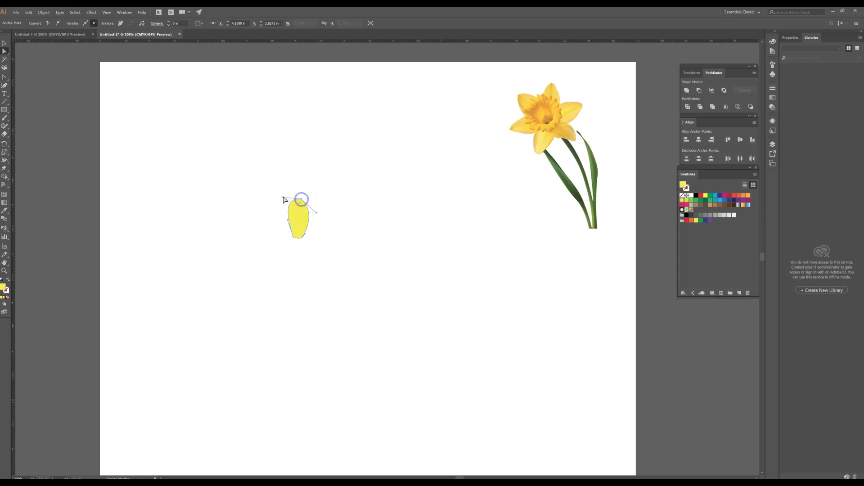
click(285, 202)
click(297, 199)
drag(283, 201, 284, 203)
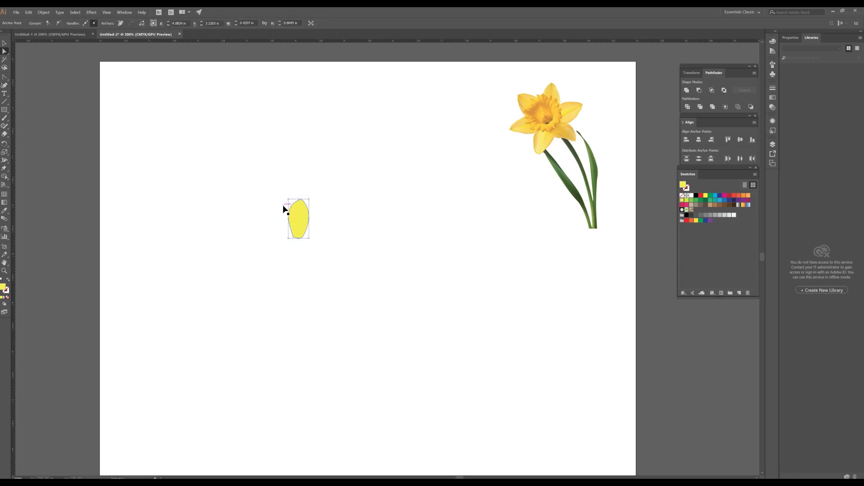
Smooth the petal's left edge by lowering the upper handle of its bottom-left anchor point
key(ctrl+equal)
key(ctrl+equal)
key(ctrl+equal)
drag(314, 165, 222, 185)
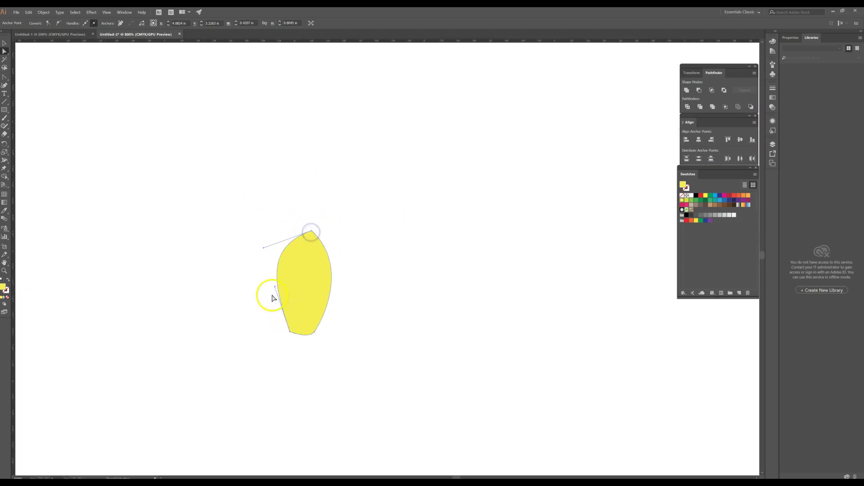
drag(275, 287, 275, 314)
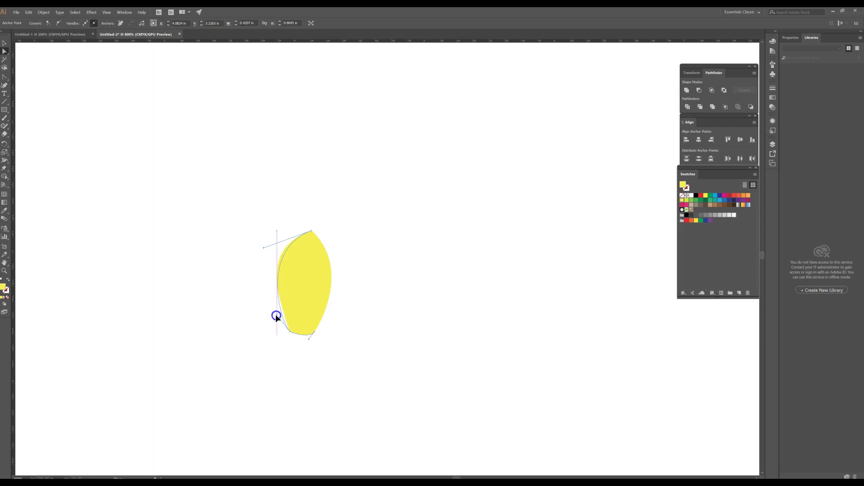
Split the handles of the petal's bottom-right anchor point to reshape its right edge, and make the base straight
click(314, 333)
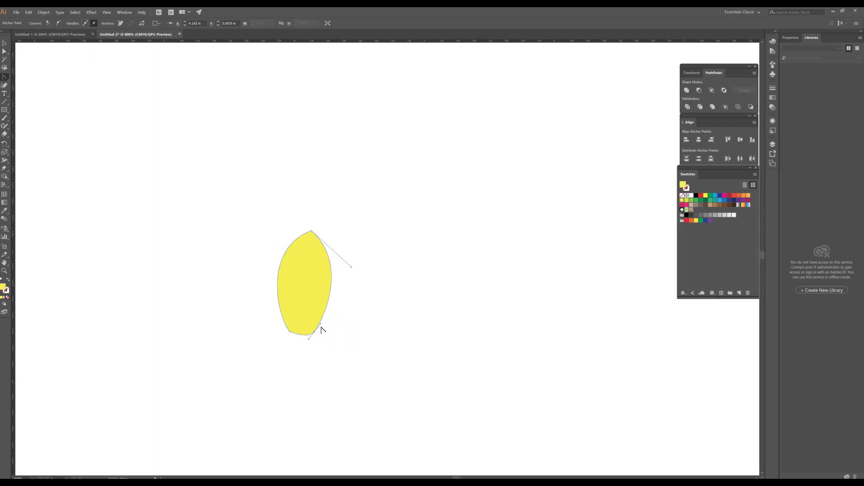
drag(320, 327, 329, 298)
key(a)
click(315, 333)
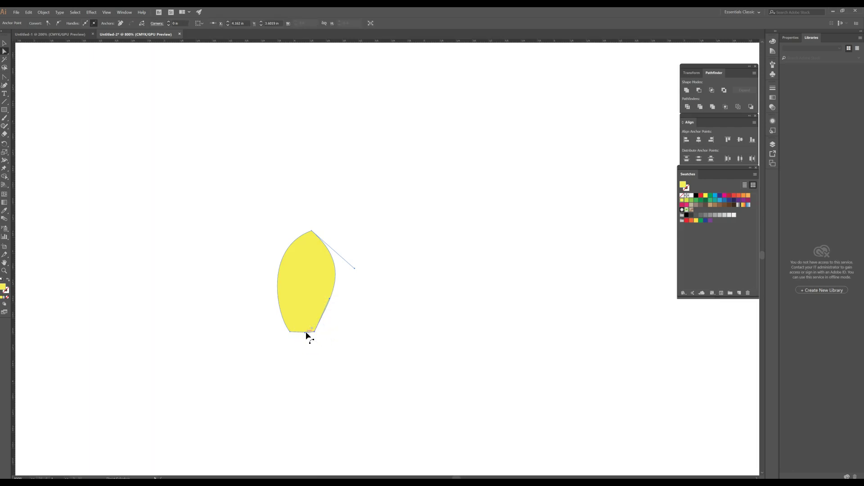
Curve the petal's base slightly downward and smooth its right edge by adjusting the bottom-right anchor's handles and the tip's right handle
click(305, 336)
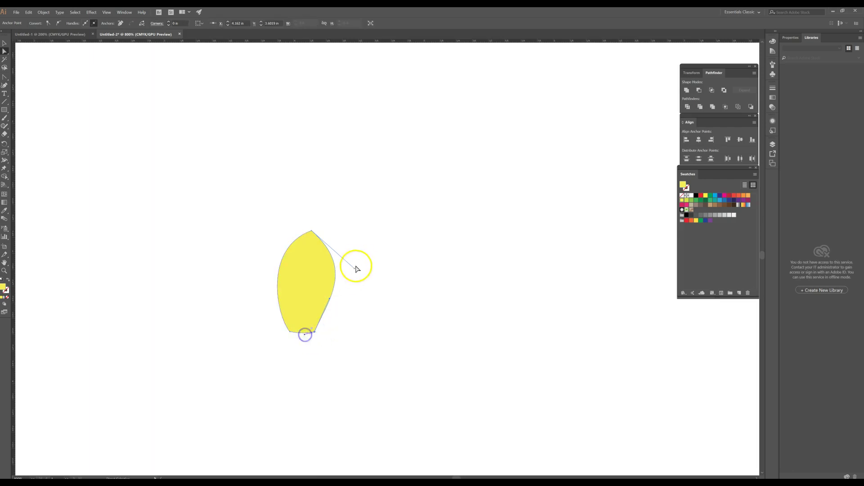
drag(328, 298, 327, 312)
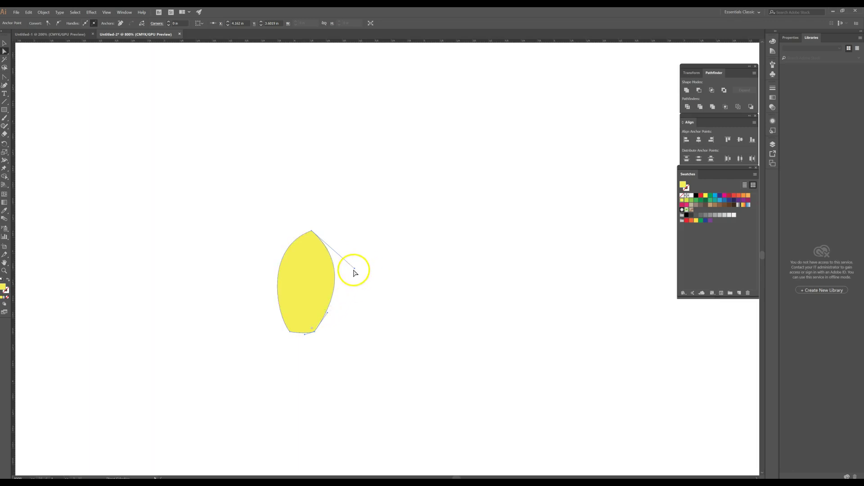
drag(354, 267, 350, 259)
click(369, 267)
key(ctrl+minus)
key(ctrl+minus)
key(ctrl+minus)
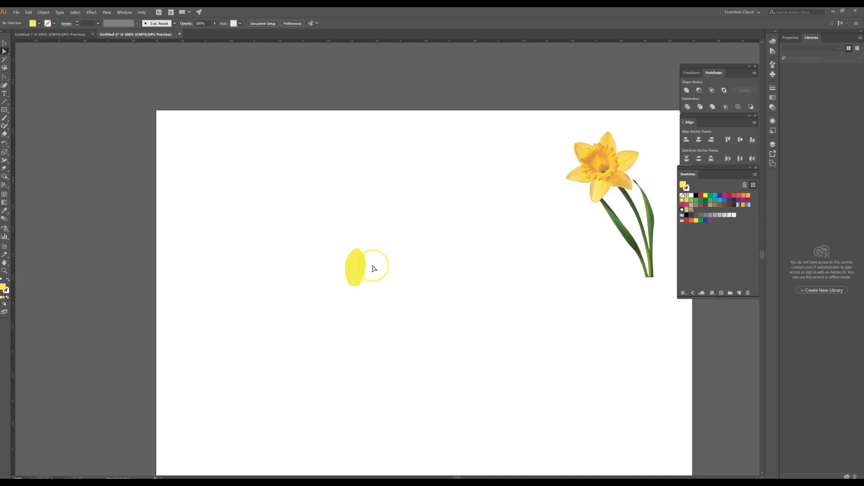
Narrow the petal's pointed tip by angling both direction handles of its top anchor point further downward
key(ctrl+plus)
key(ctrl+plus)
key(ctrl+plus)
key(ctrl+plus)
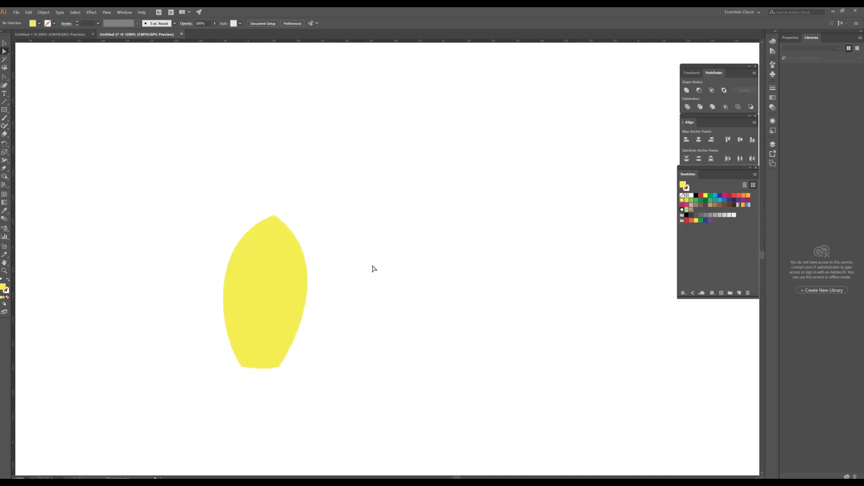
click(280, 258)
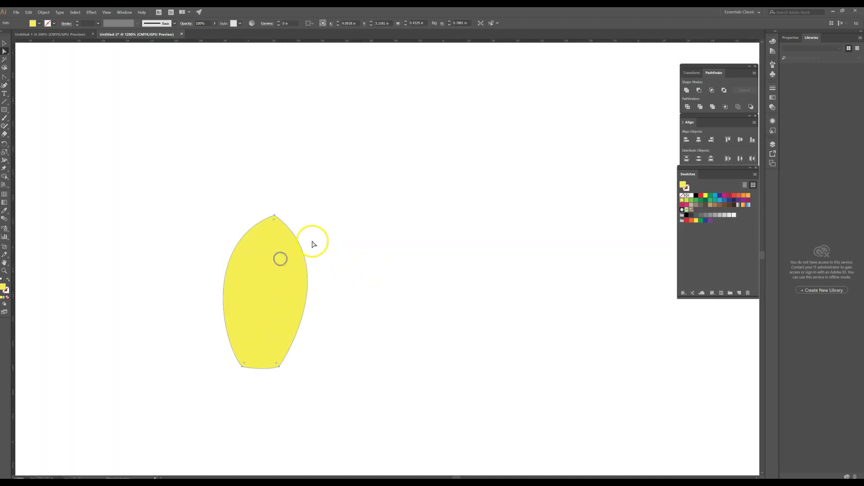
click(275, 217)
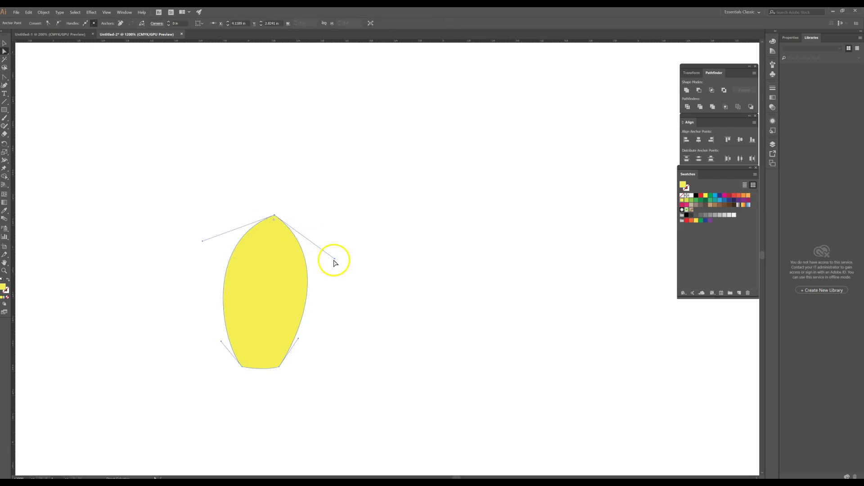
drag(334, 261, 325, 279)
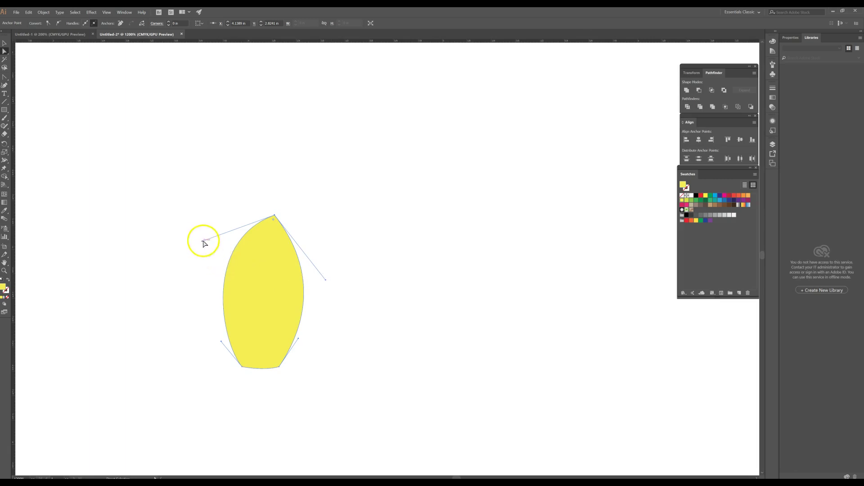
click(209, 254)
drag(245, 249, 246, 250)
click(243, 241)
click(276, 216)
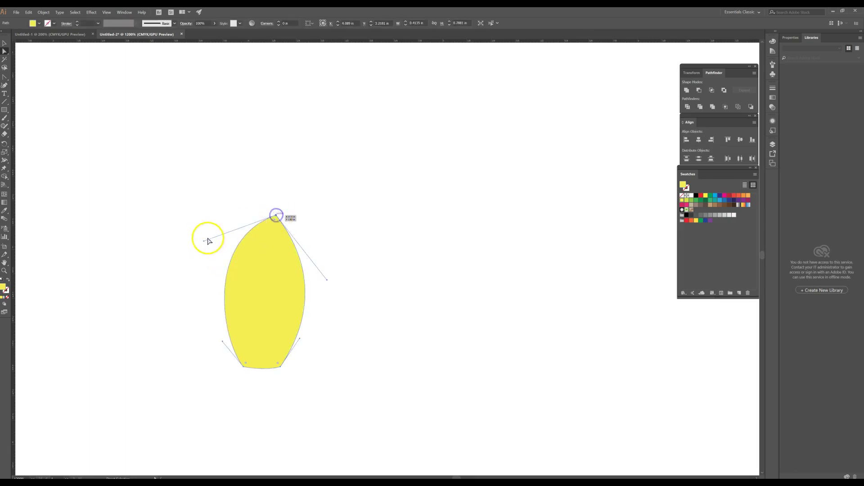
drag(203, 242, 211, 253)
Round the petal's lower sides by lowering the outer handles of its two base anchor points
drag(299, 339, 301, 349)
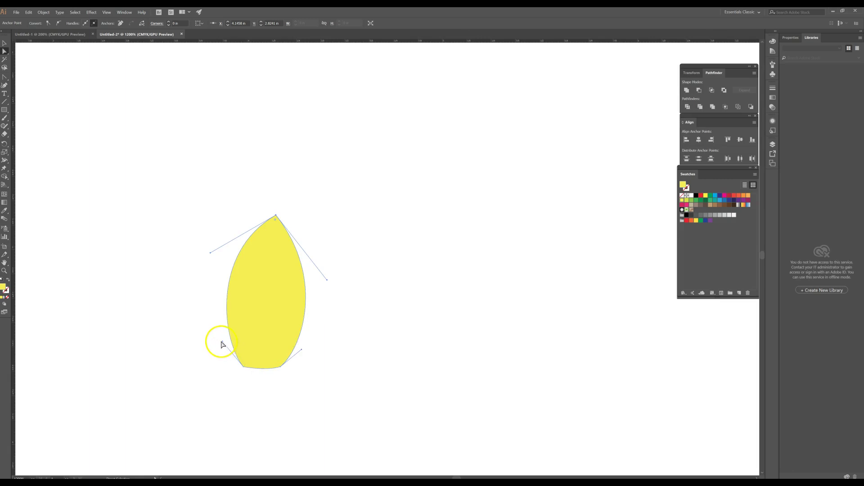
drag(223, 343, 222, 350)
drag(291, 358, 354, 349)
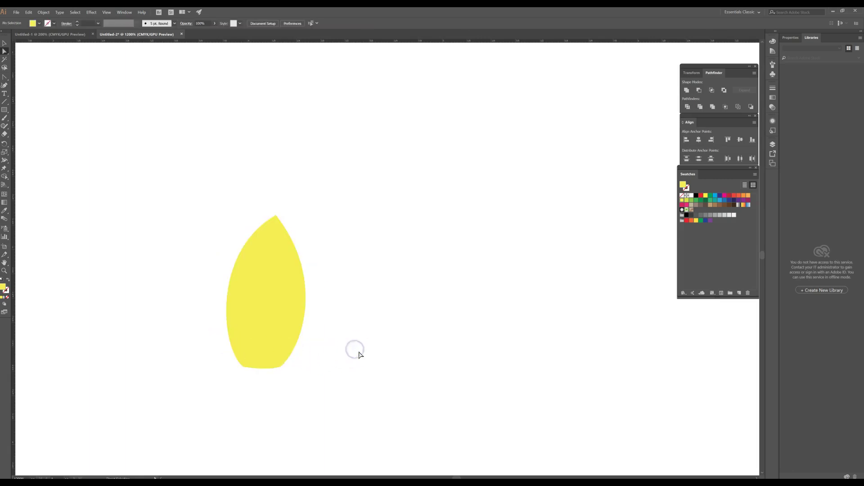
key(ctrl+minus)
key(ctrl+minus)
key(ctrl+minus)
key(ctrl+minus)
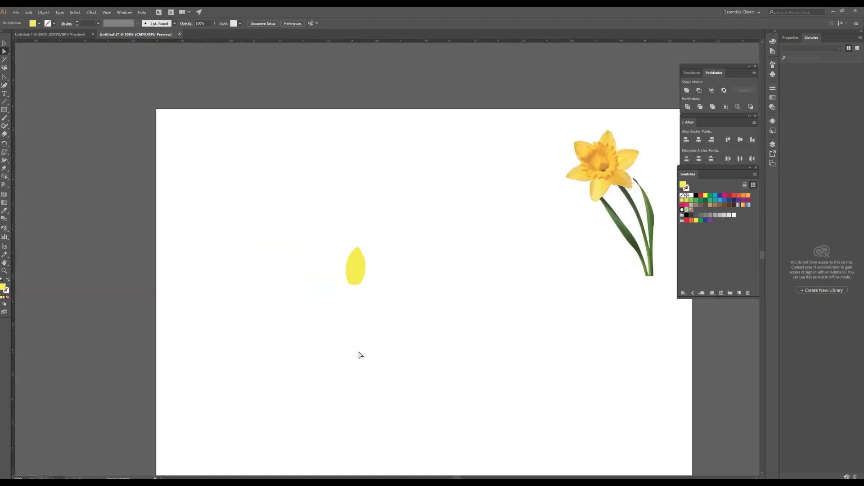
Move the finished petal up and to the right on the artboard, leaving room for copies
drag(366, 314, 329, 334)
click(195, 249)
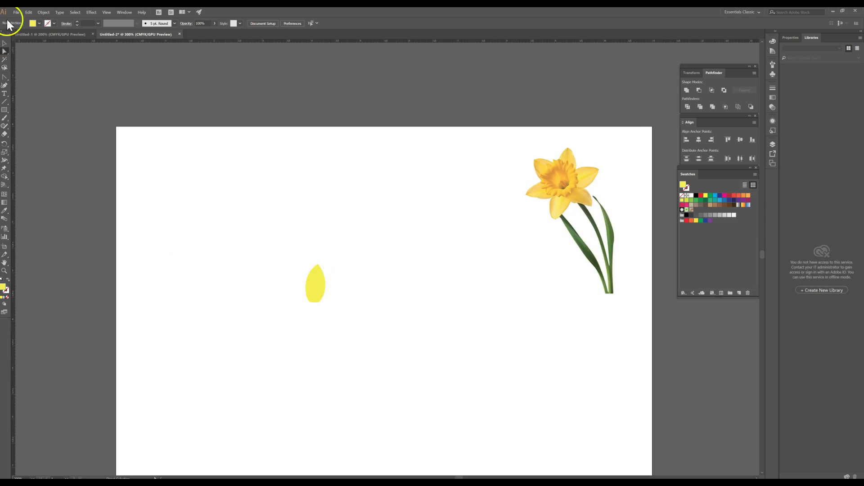
click(5, 45)
click(283, 230)
drag(320, 298, 391, 245)
shift+click(617, 195)
click(561, 208)
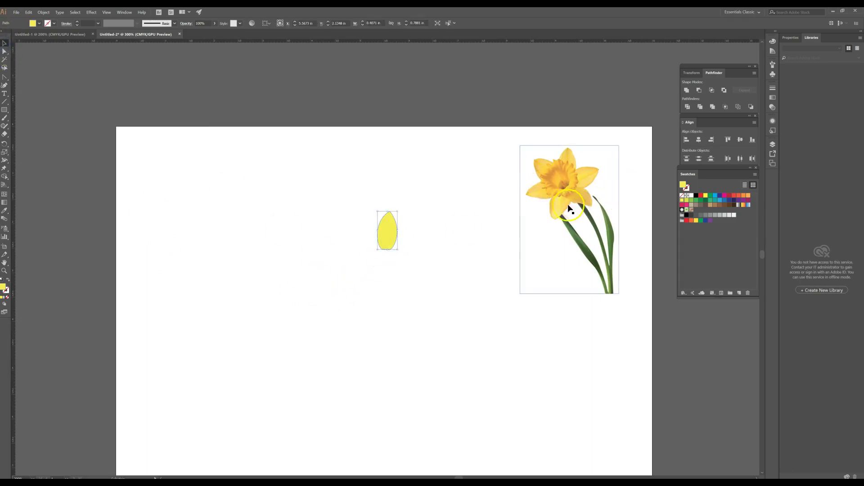
Duplicate the petal five times and arrange the six petals in a loose ring
click(381, 236)
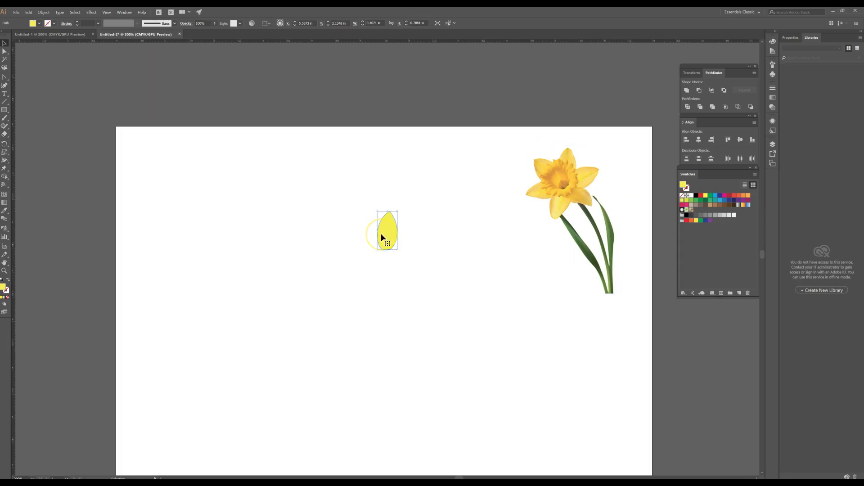
drag(381, 236, 407, 322)
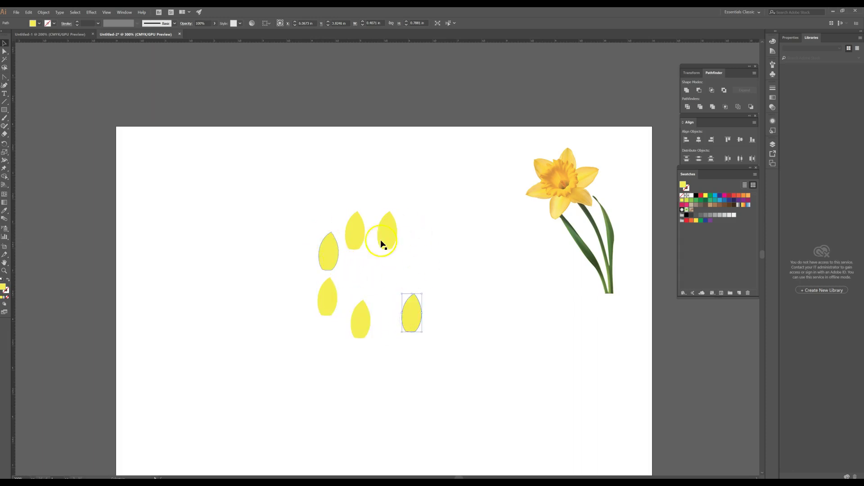
click(276, 239)
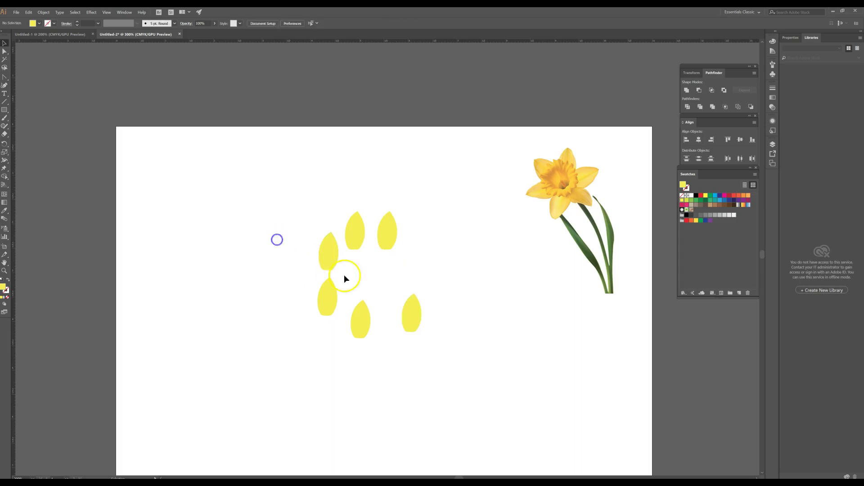
drag(414, 307, 402, 280)
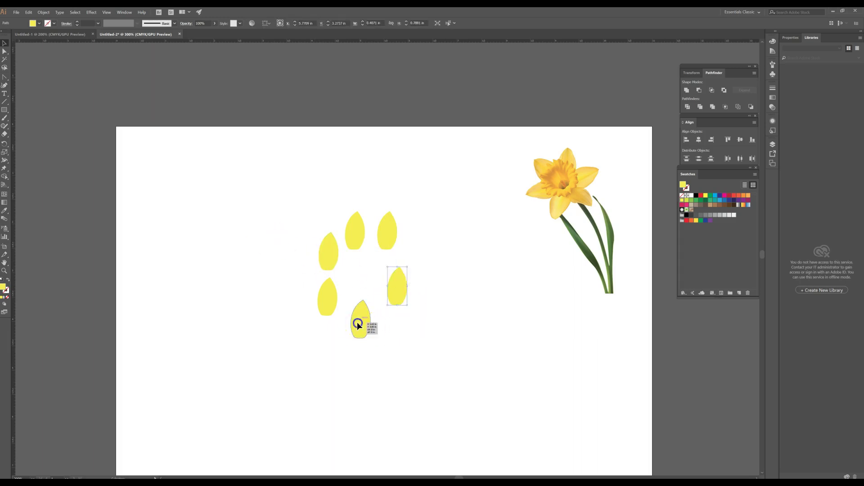
drag(359, 313, 359, 312)
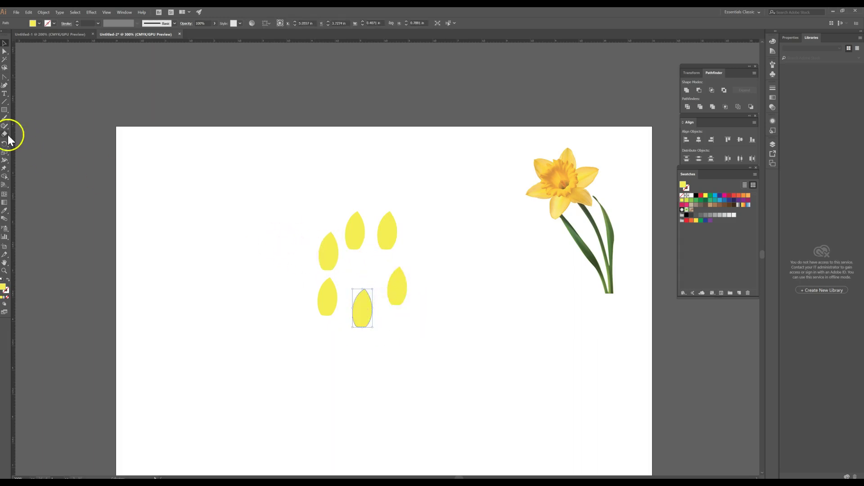
Draw a circle about 0.5 in across with the Ellipse tool beside the petals
click(6, 109)
click(9, 111)
click(25, 124)
drag(281, 227, 306, 252)
key(v)
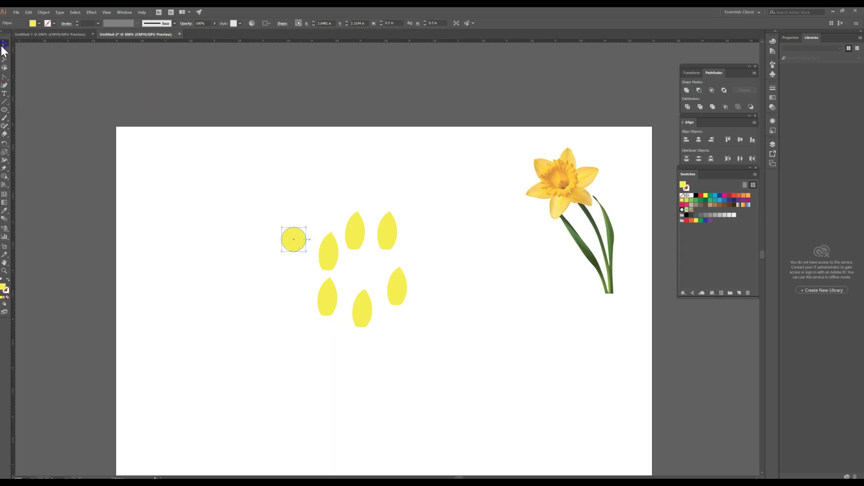
Fill the circle with orange and move it to the middle of the petal ring
click(35, 26)
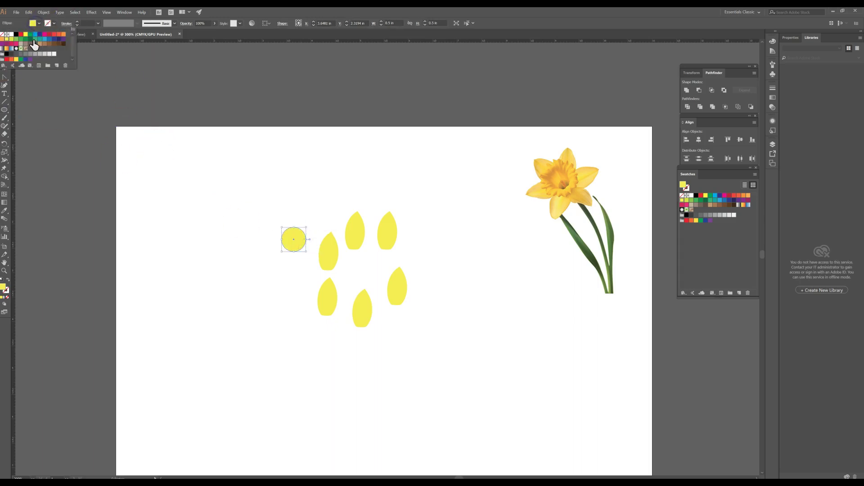
click(62, 35)
click(171, 183)
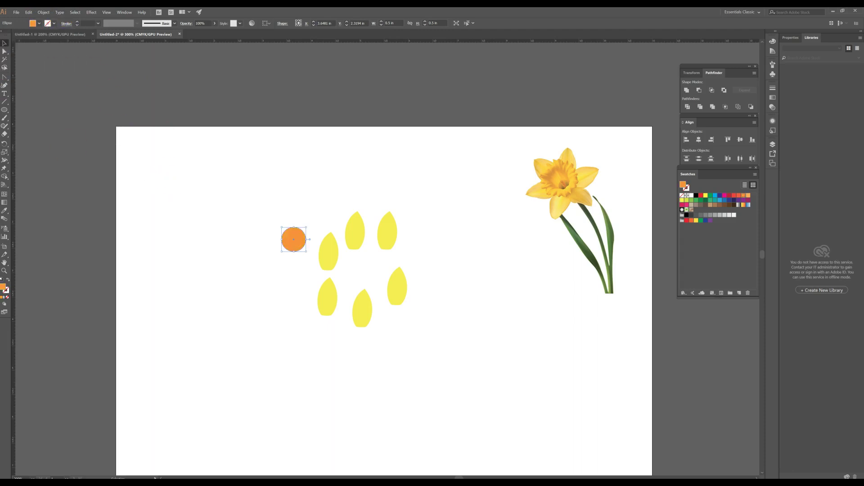
drag(287, 239, 355, 265)
Move the top petal onto the orange circle, and rotate the next petal to point upper-right with its base against the circle
key(ctrl+plus)
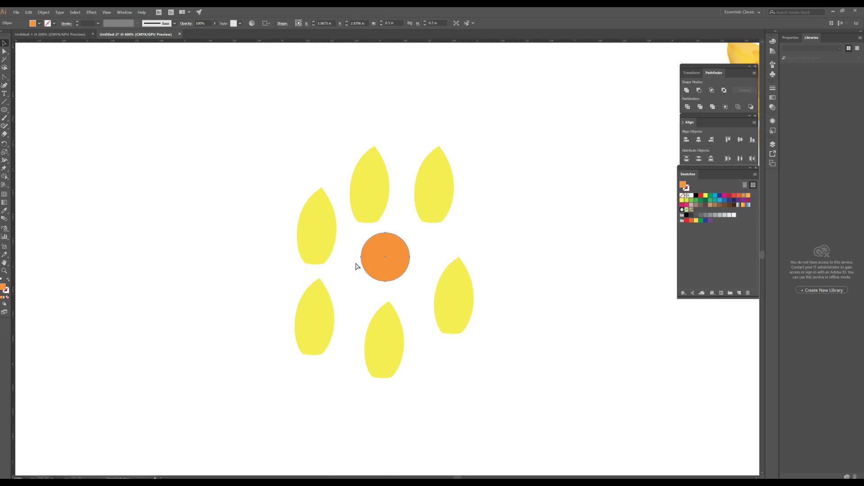
drag(355, 208, 382, 217)
drag(397, 219, 446, 238)
drag(459, 179, 498, 210)
drag(420, 225, 416, 231)
Rotate the right-hand petal to point lower-right and move its base against the orange circle
click(451, 301)
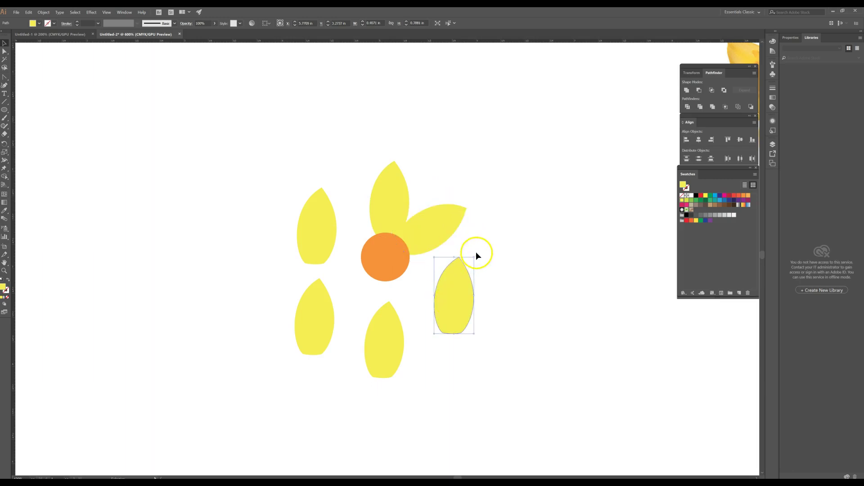
drag(474, 256, 496, 352)
drag(457, 305, 435, 283)
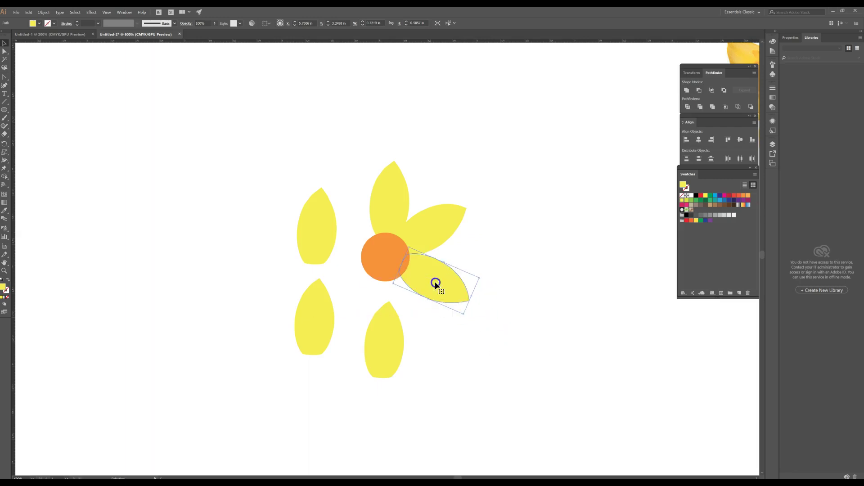
Rotate the bottom petal to point downward and move its base up against the orange circle
drag(393, 344, 397, 331)
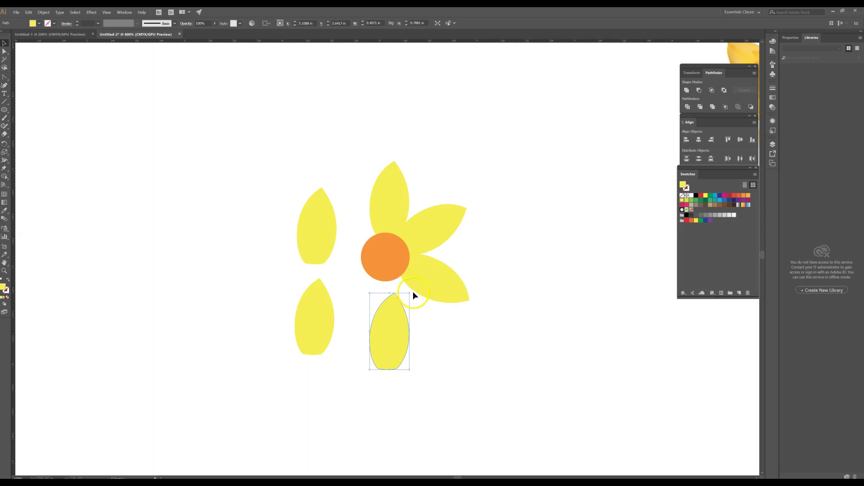
drag(410, 290, 351, 392)
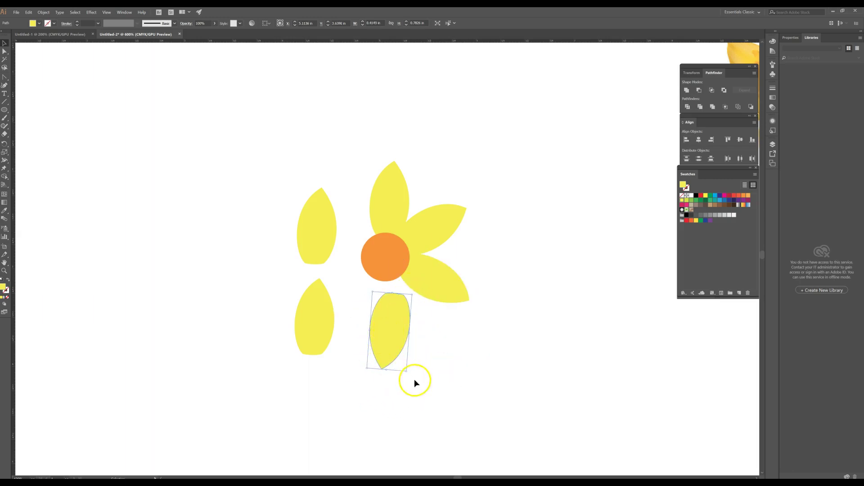
drag(408, 373, 413, 371)
drag(393, 343, 393, 324)
Rotate the two left-hand petals to point lower-left and upper-left, and move their bases against the orange circle
click(301, 319)
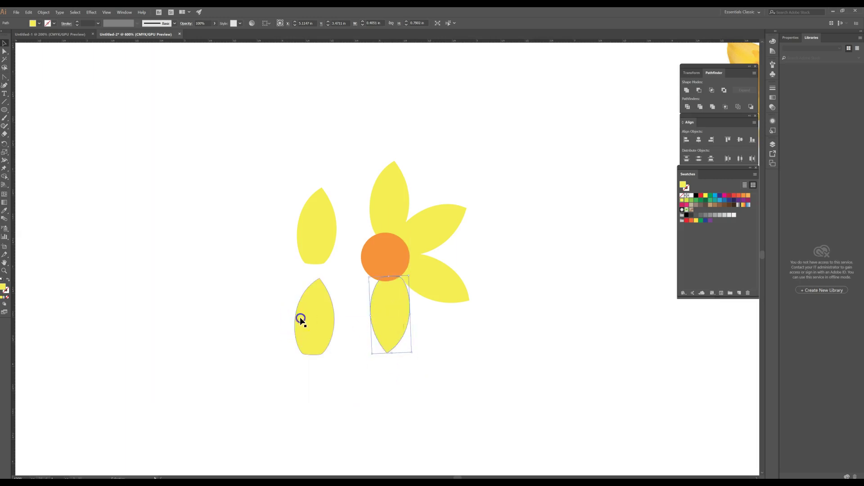
drag(293, 276, 290, 371)
drag(309, 333, 335, 301)
click(323, 232)
drag(337, 261, 355, 223)
drag(346, 242, 365, 243)
Fine-tune the positions of the lower-left, top, bottom and lower-right petals to space them evenly around the orange circle
mouse_move(360, 292)
mouse_down()
mouse_move(351, 295)
mouse_move(398, 296)
mouse_move(351, 285)
mouse_up()
click(397, 293)
click(429, 275)
drag(389, 217, 388, 218)
click(441, 175)
drag(384, 305, 381, 302)
click(420, 321)
click(416, 295)
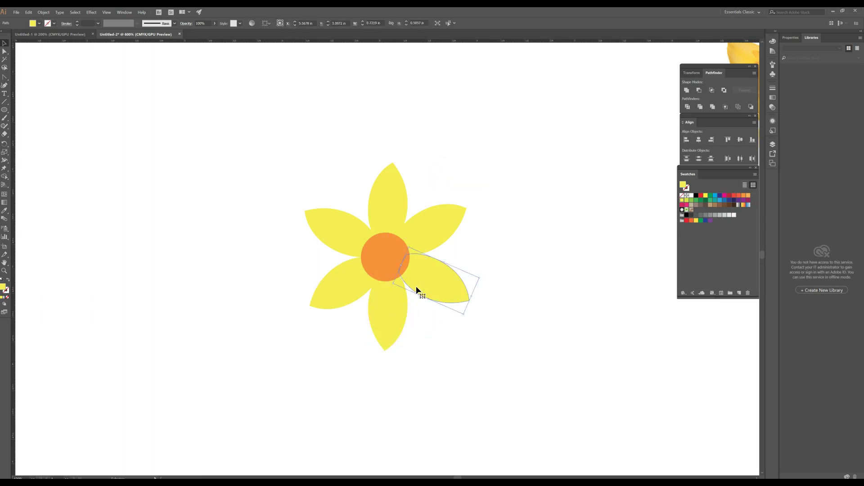
drag(416, 279, 412, 280)
click(548, 264)
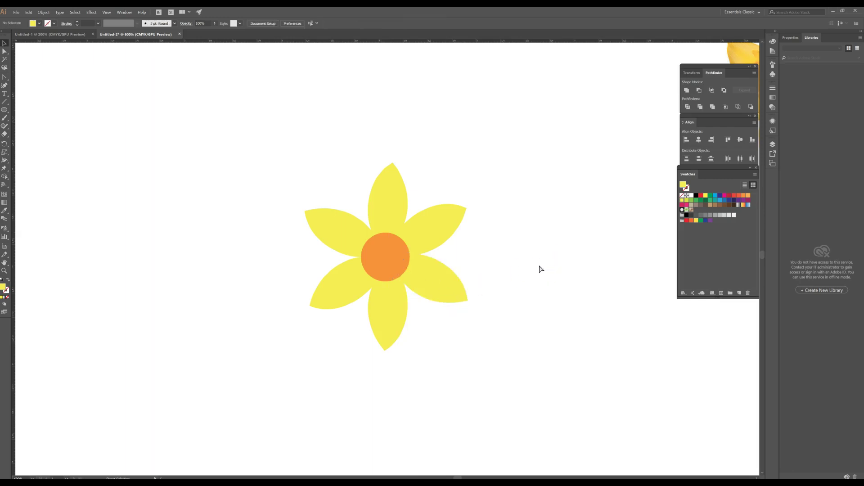
Adjust the left direction handle at the bottom petal's tip with the Direct Selection tool to fill out its left edge
key(ctrl+minus)
key(ctrl+minus)
key(ctrl+minus)
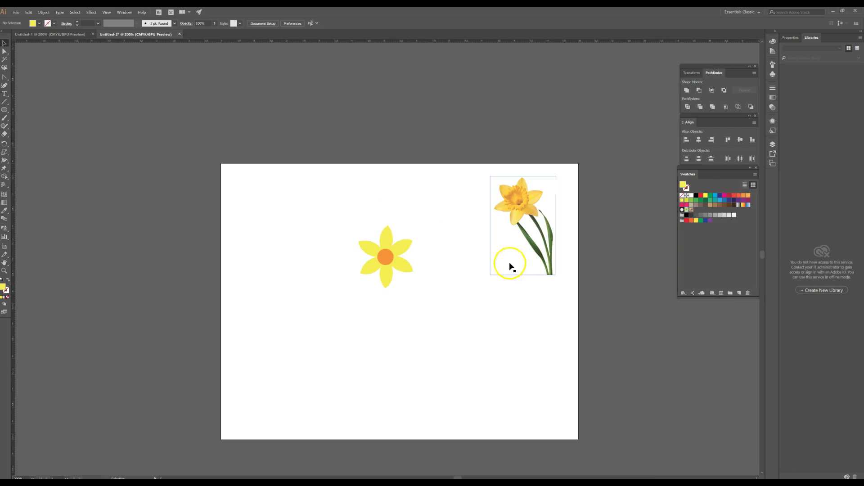
scroll(374, 270, down, 1)
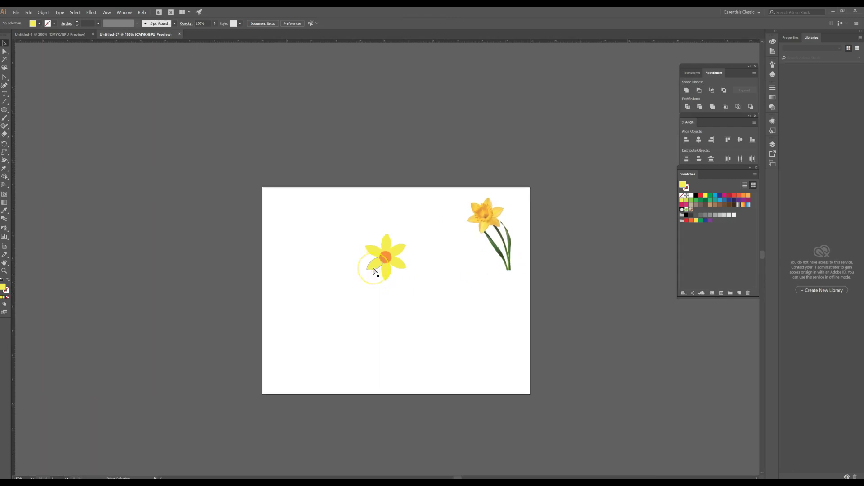
scroll(373, 271, up, 3)
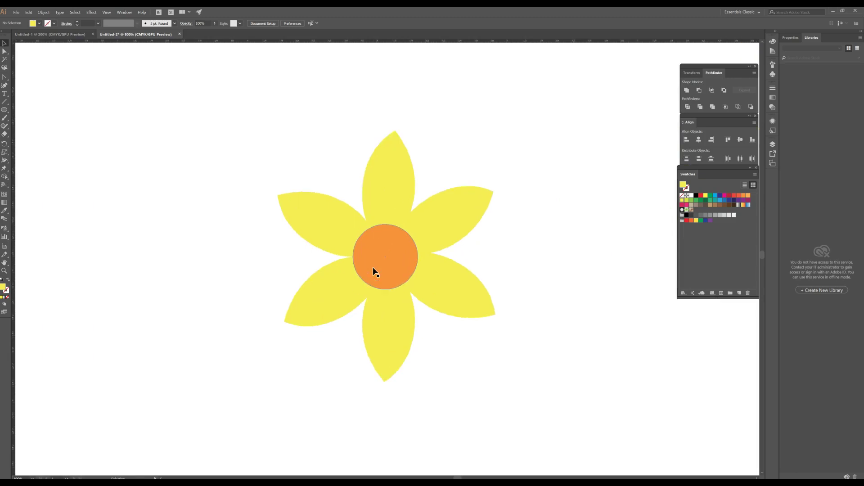
click(5, 51)
click(406, 340)
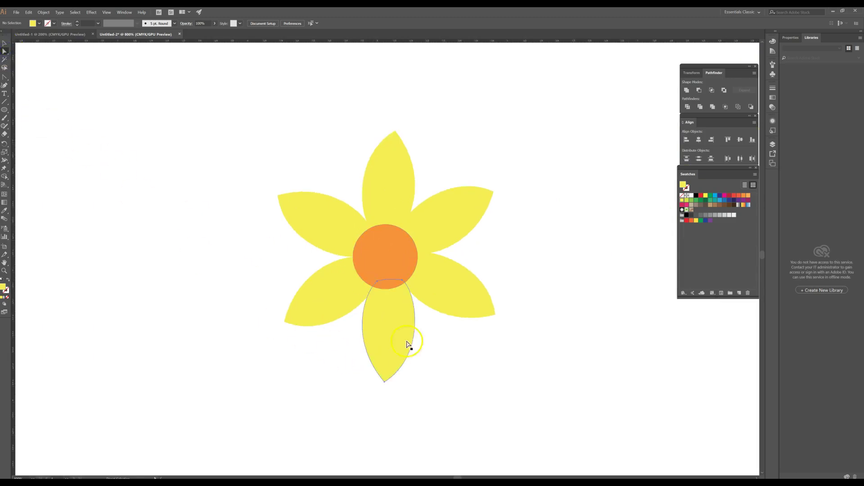
click(384, 382)
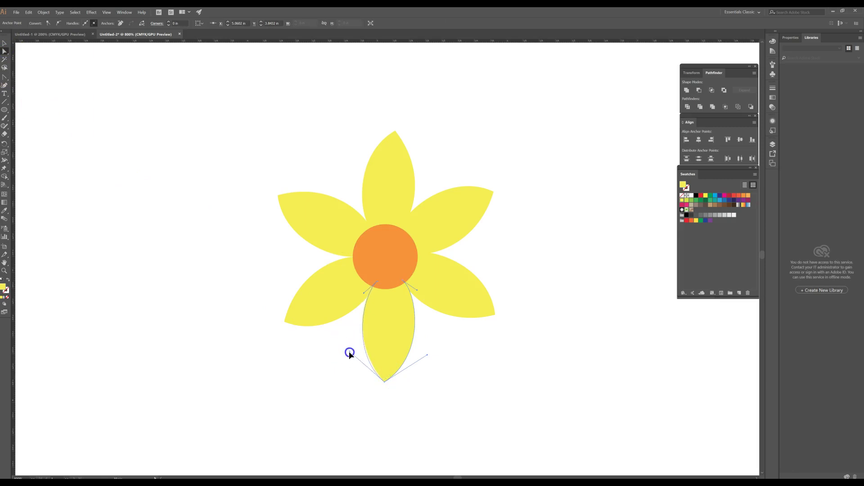
Adjust the direction handle at the lower-right petal's inner base point to fill out its lower edge
click(457, 307)
click(401, 276)
click(419, 279)
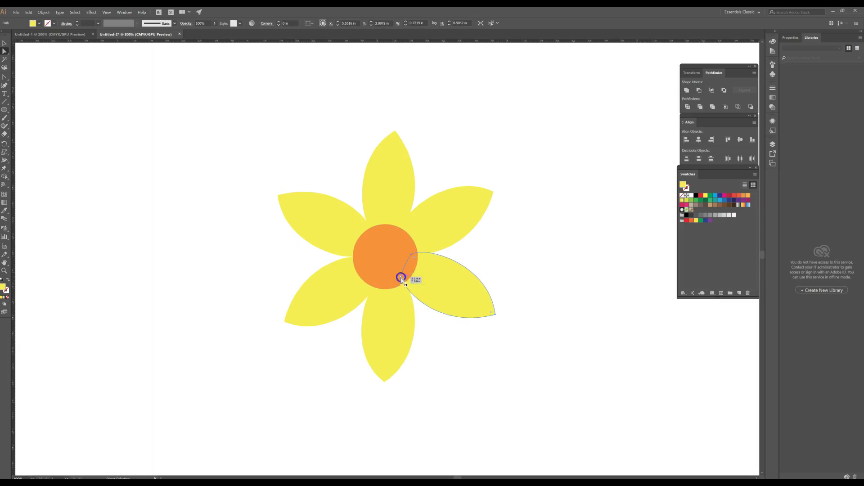
click(401, 277)
drag(405, 298, 413, 312)
Reshape the upper-right petal by adjusting both direction handles at its tip, giving it a rounder, fuller outline
click(472, 215)
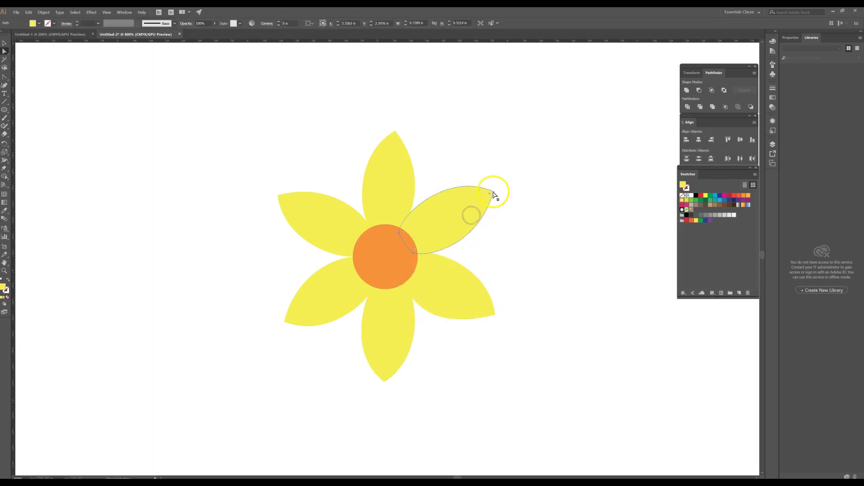
click(493, 191)
drag(448, 170, 466, 167)
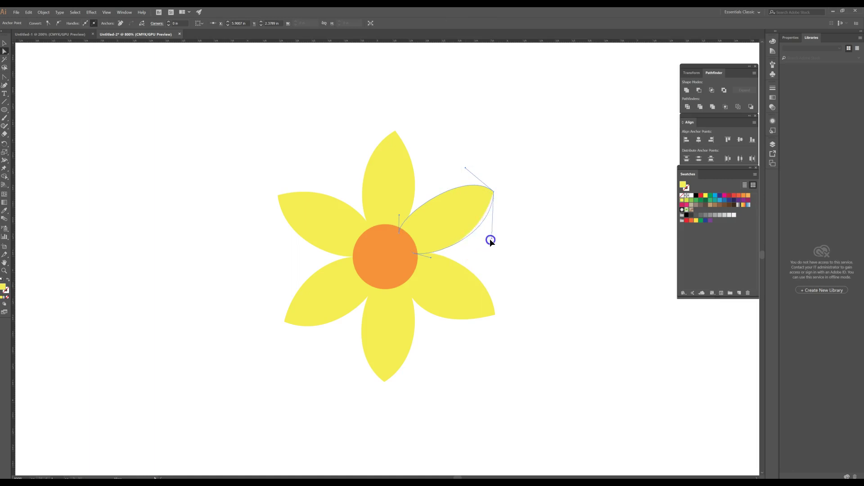
click(498, 238)
Adjust both direction handles at the top petal's tip to round out its left and right edges
click(382, 161)
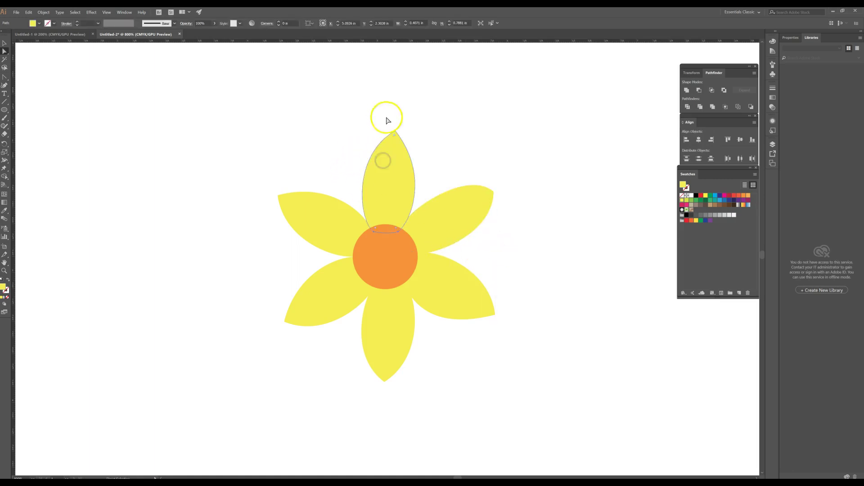
click(395, 133)
click(352, 157)
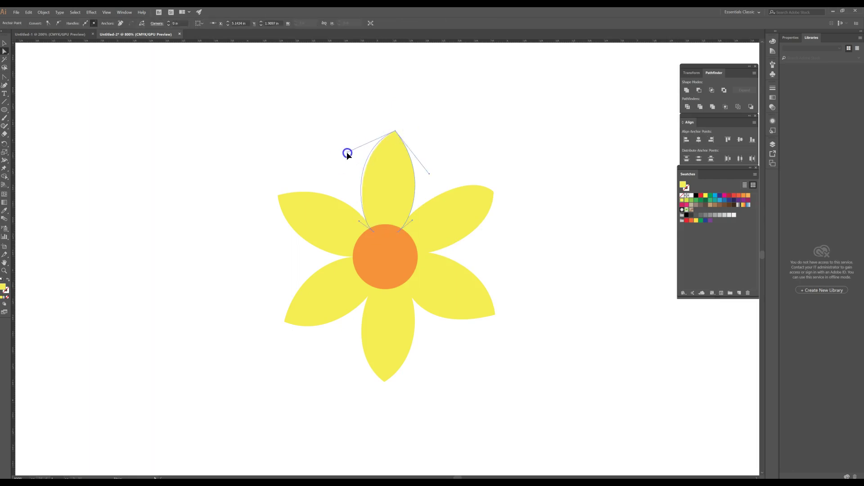
drag(348, 141, 349, 141)
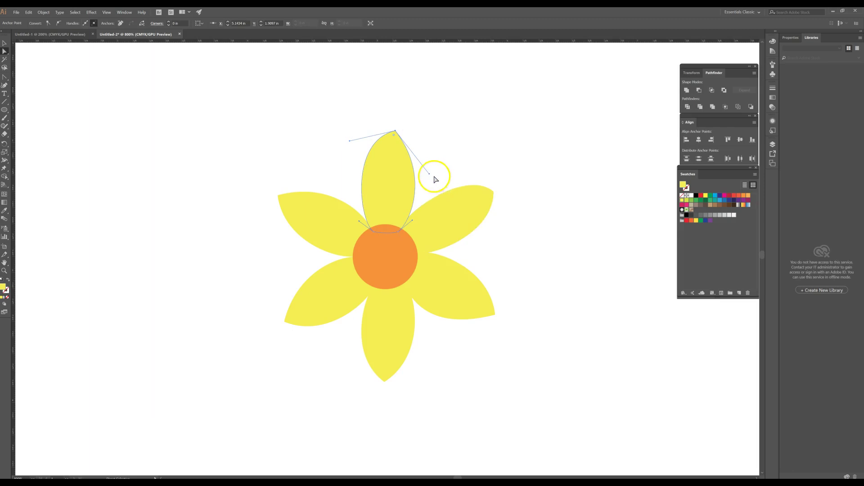
drag(430, 177, 434, 174)
Adjust the upper-left petal's handles at its upper base point and tip to make the upper and lower edges fuller
click(332, 217)
click(373, 235)
click(374, 231)
click(356, 226)
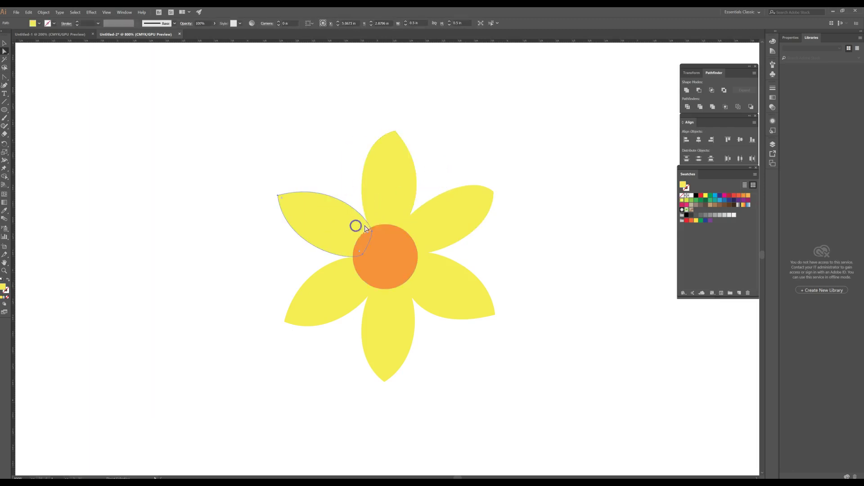
click(372, 231)
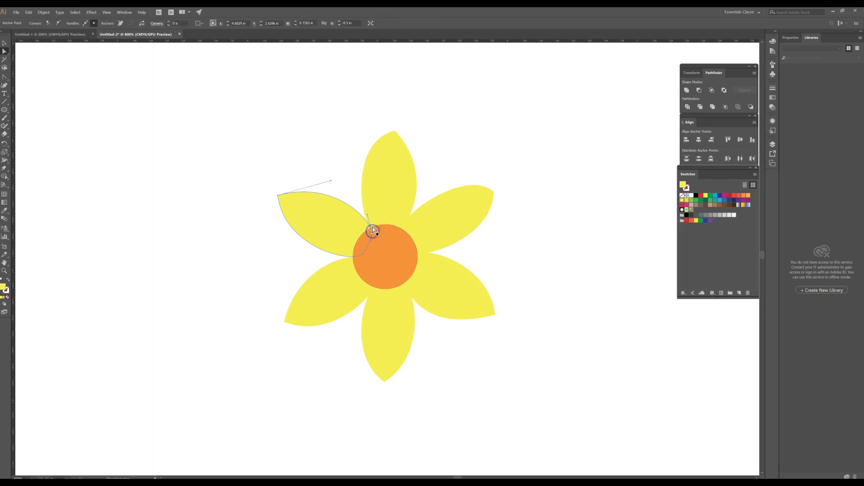
drag(371, 209, 372, 202)
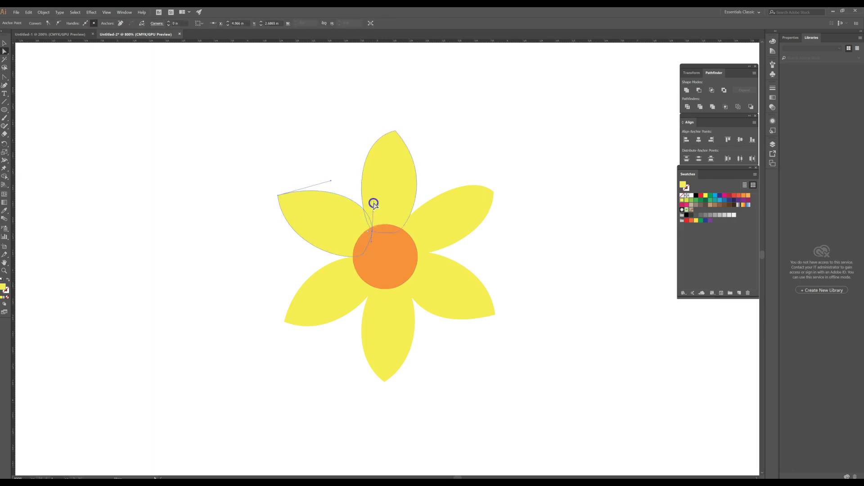
click(332, 255)
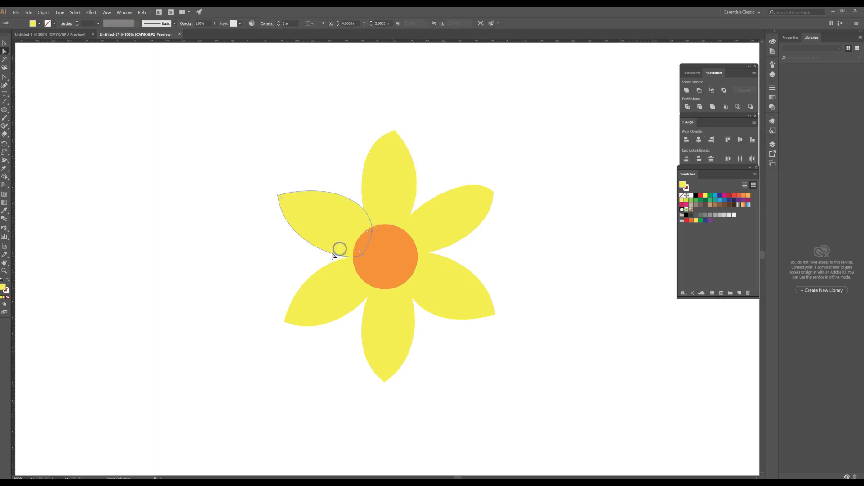
click(279, 196)
click(284, 245)
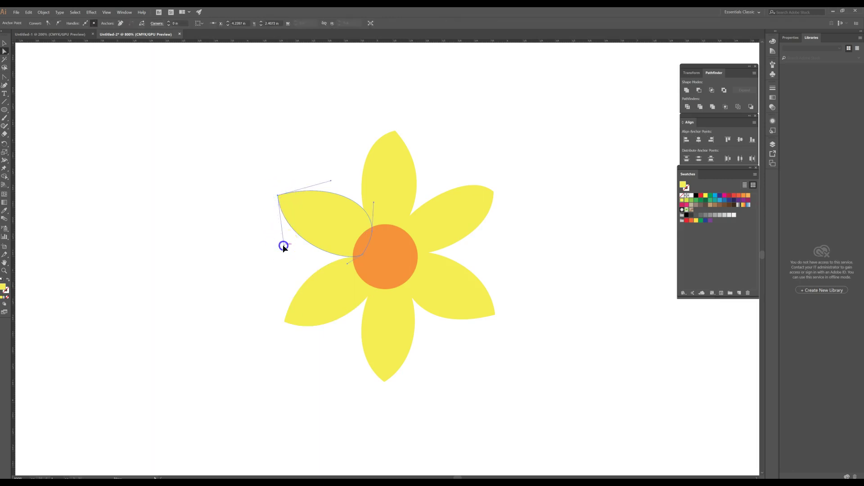
Adjust the lower-left petal's handles at its tip and lower base point to fill out its upper and lower edges
click(338, 305)
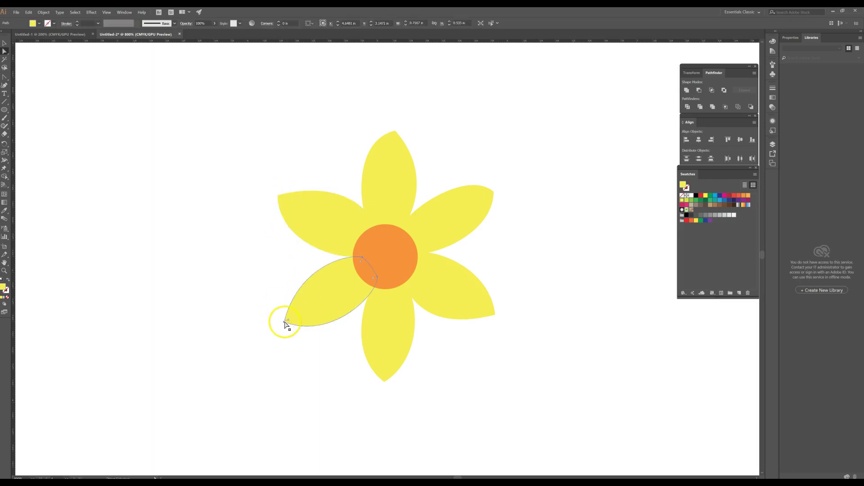
click(285, 321)
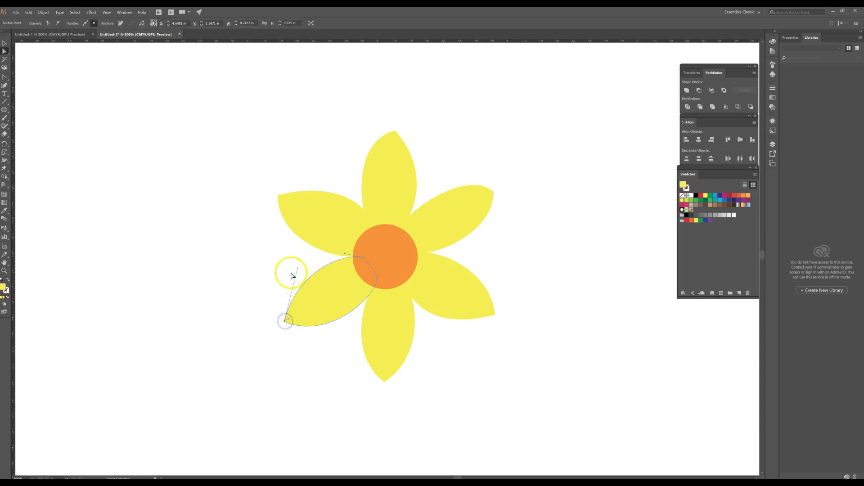
drag(298, 268, 294, 255)
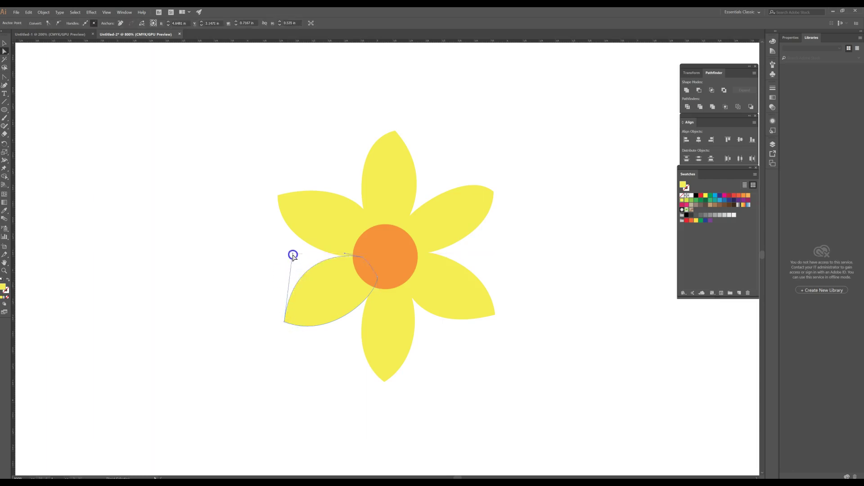
click(378, 280)
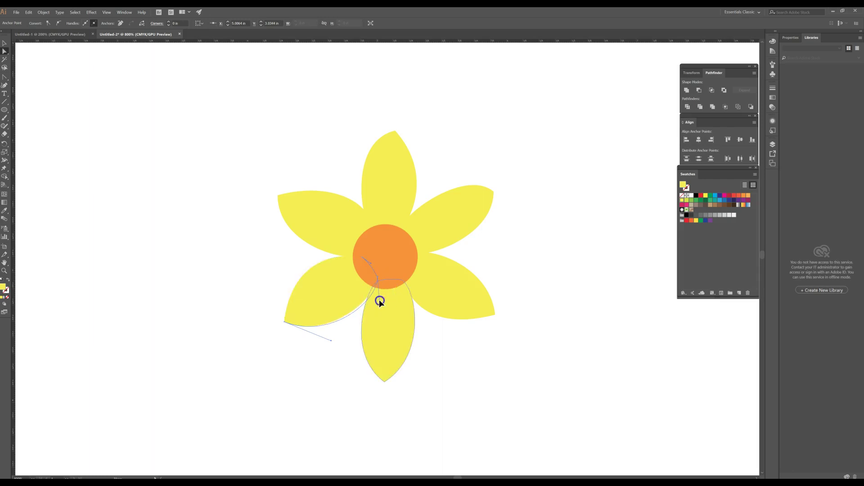
click(466, 370)
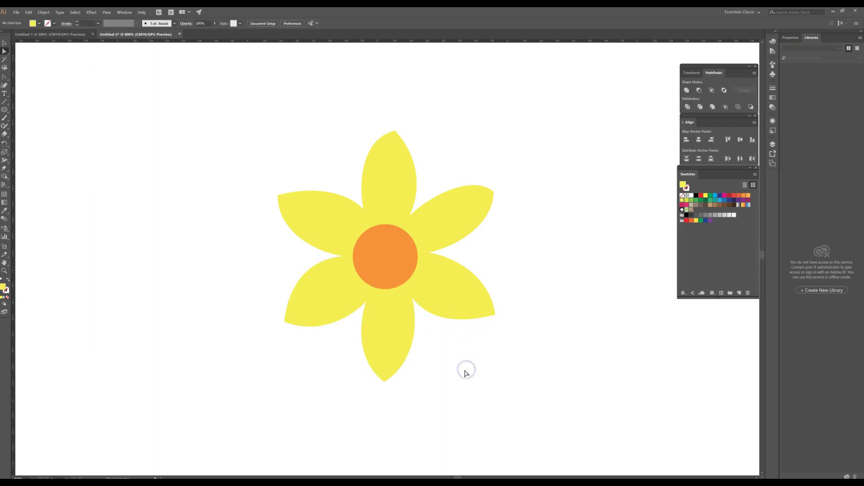
Shift the orange circle slightly left and move the bottom petal's left base anchor outward to widen that edge
click(384, 326)
drag(378, 280, 373, 281)
click(382, 302)
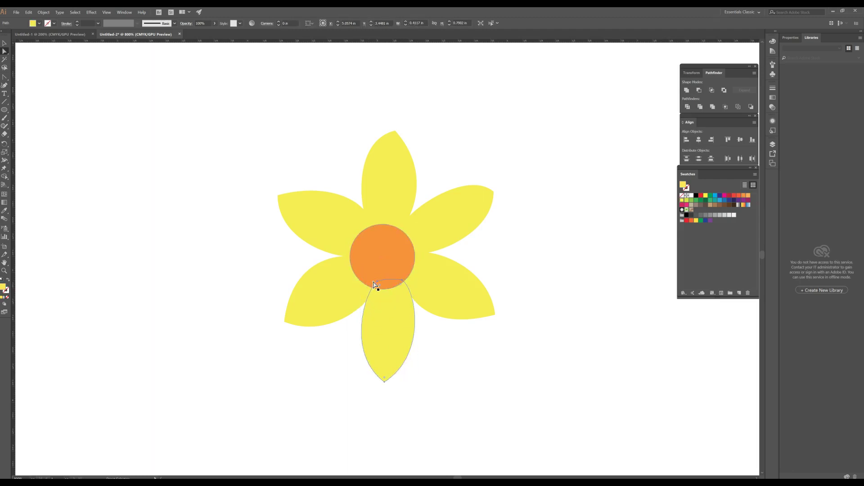
click(380, 276)
drag(378, 282, 372, 282)
click(444, 355)
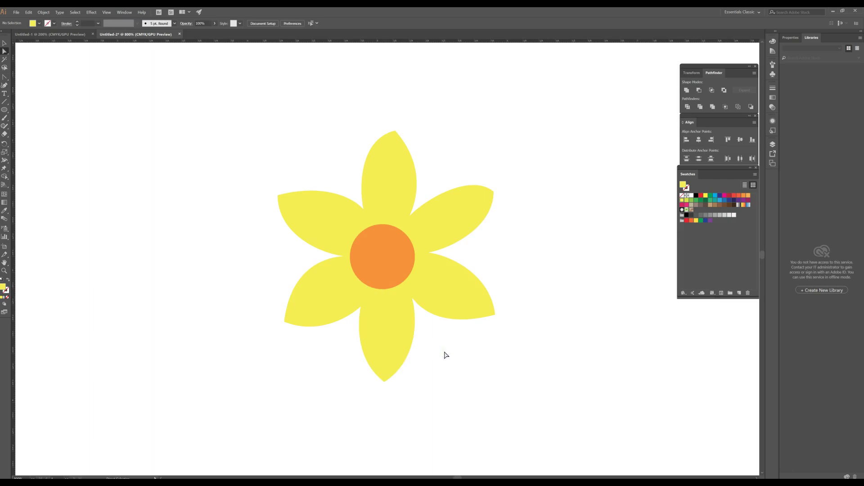
Move the upper-right petal's lower base point outward to close the gap with the lower-right petal
click(452, 212)
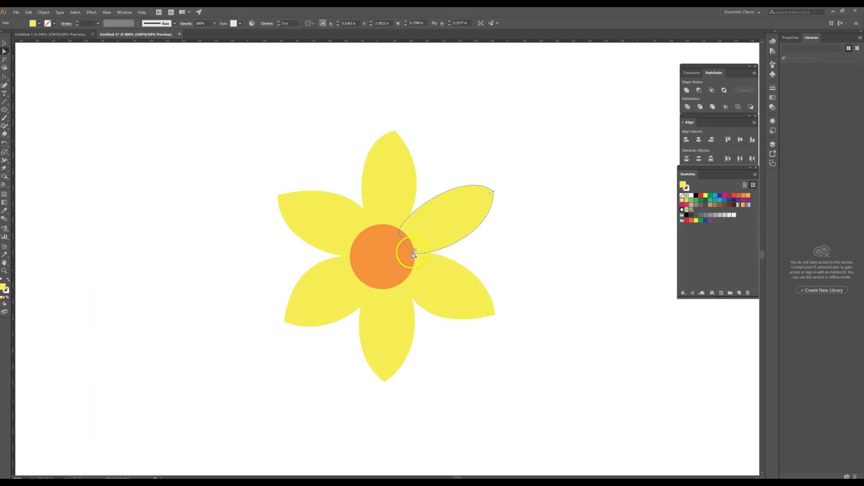
drag(415, 251, 419, 259)
click(515, 247)
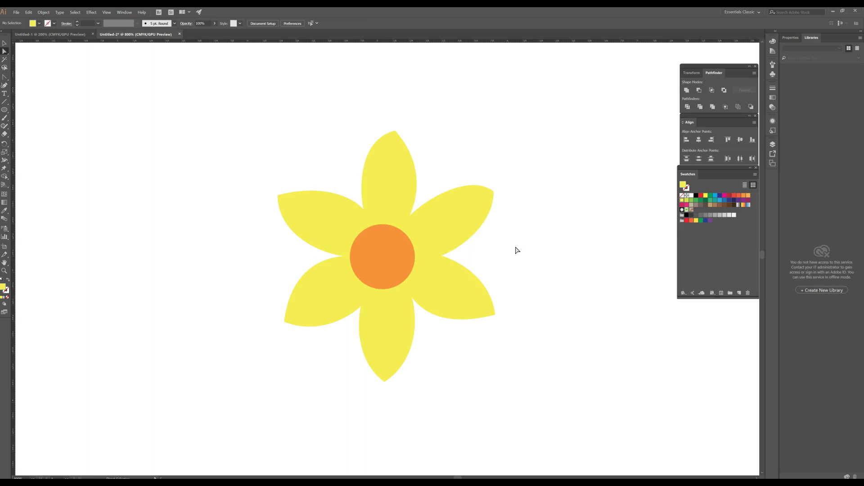
Shrink the orange centre circle proportionally to about 0.35 in wide, keeping it in the middle of the petals
key(ctrl+minus)
key(ctrl+minus)
key(ctrl+minus)
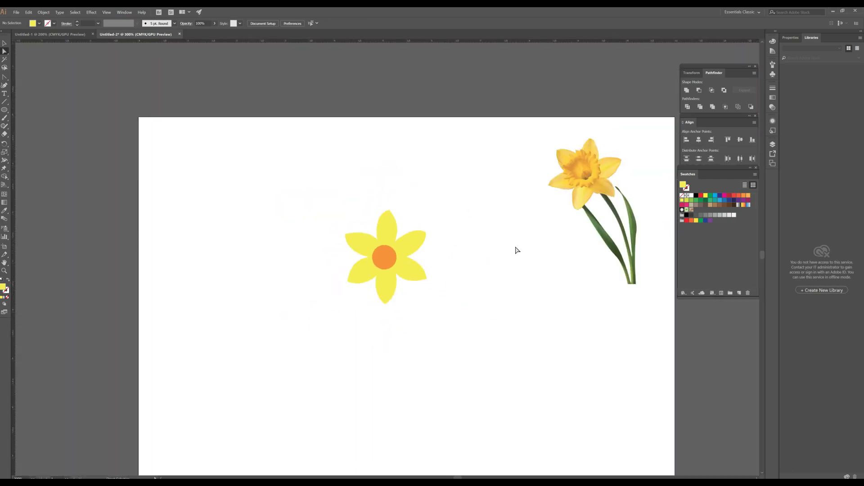
click(380, 258)
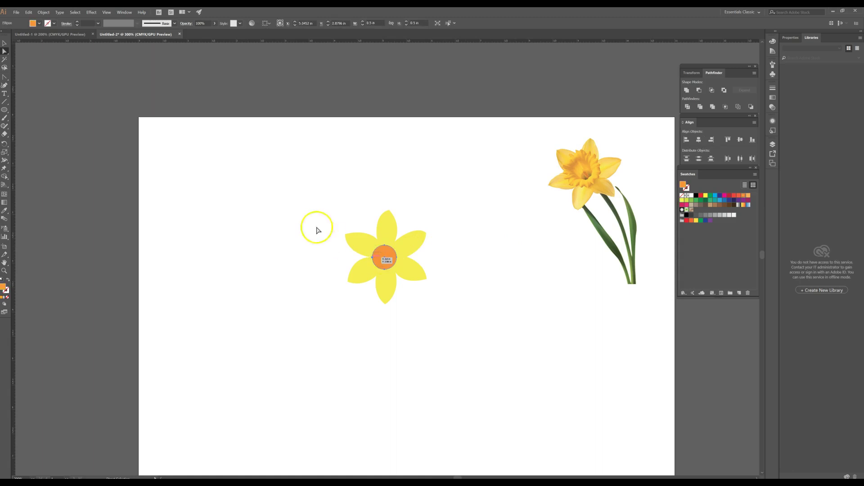
click(4, 43)
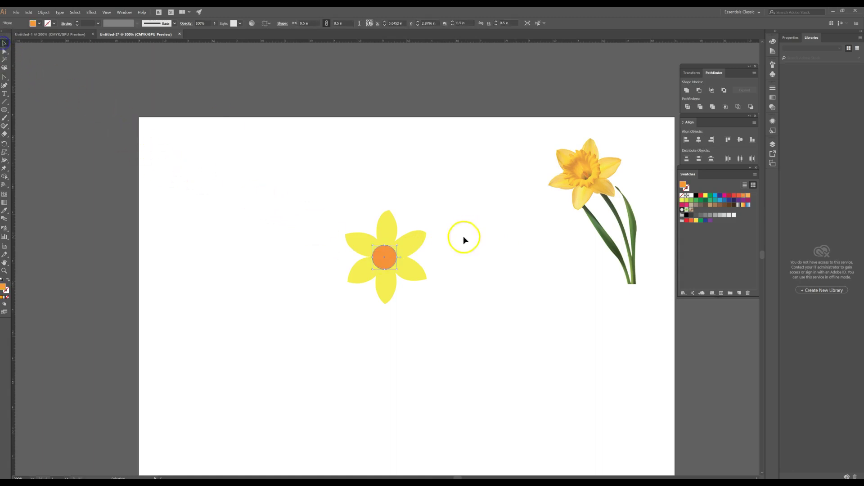
mouse_move(372, 246)
mouse_down()
mouse_move(396, 267)
mouse_move(386, 255)
mouse_up()
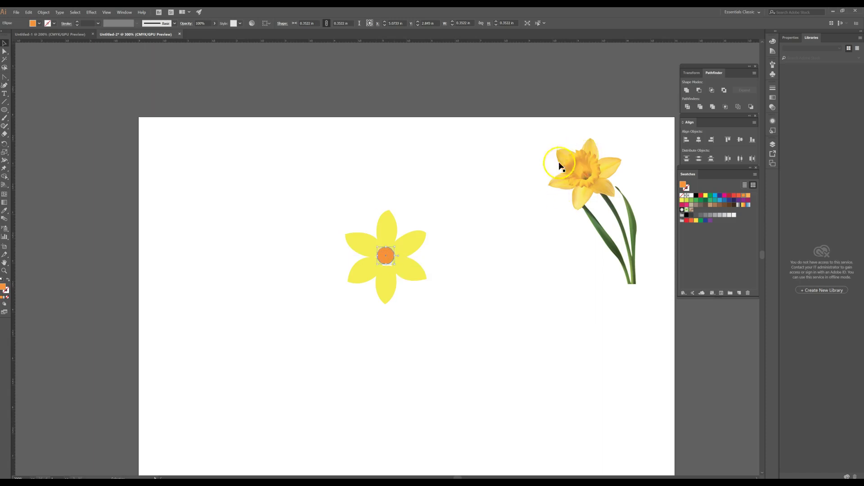
Draw a circle about 0.75 in wide to the left of the flower and fill it golden yellow from the colour spectrum
click(4, 110)
drag(266, 233, 301, 266)
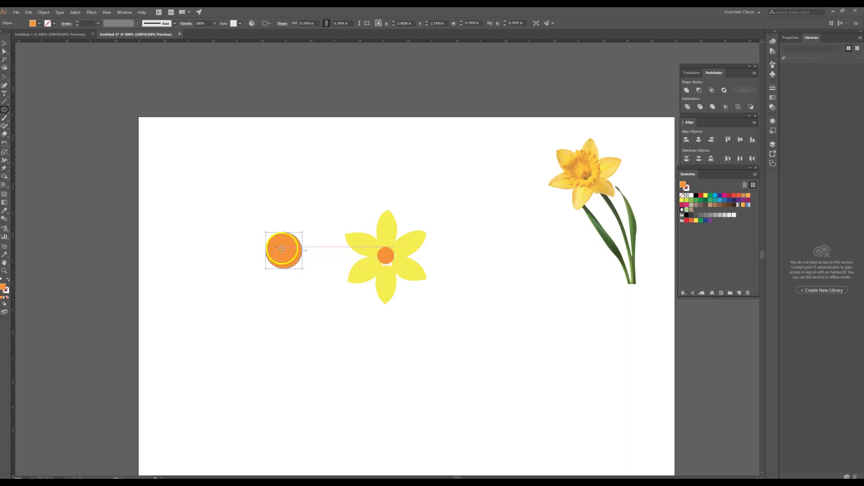
click(32, 24)
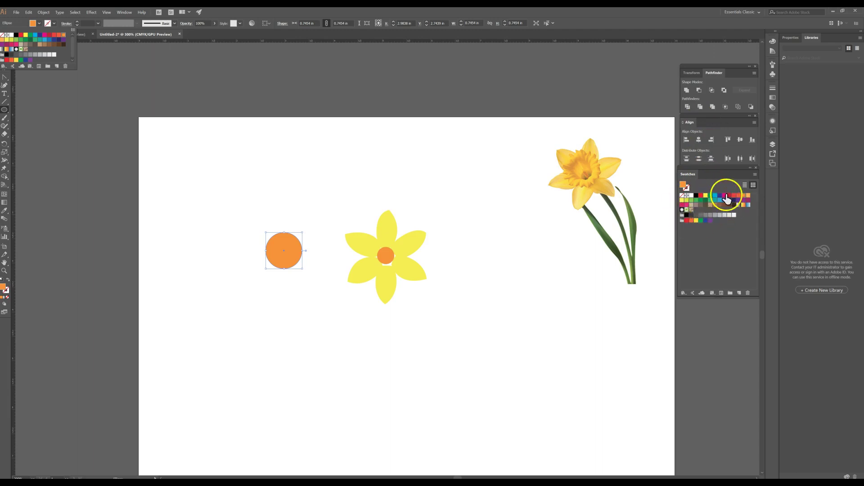
click(769, 52)
click(772, 51)
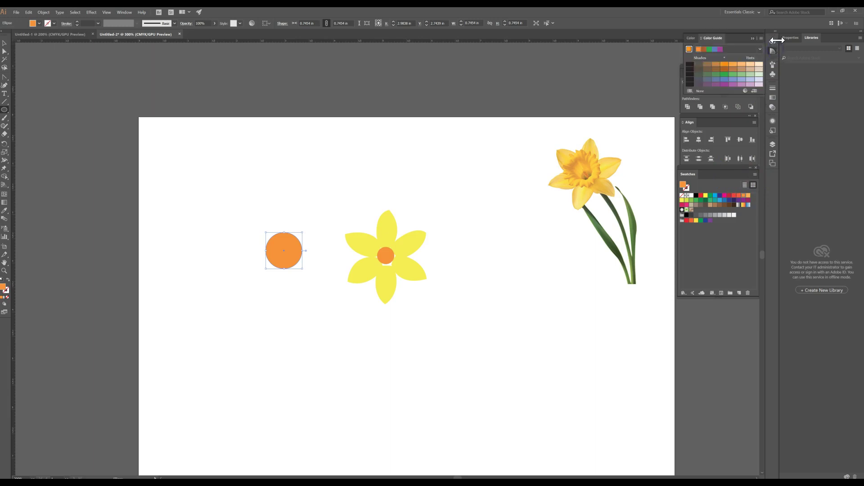
click(773, 42)
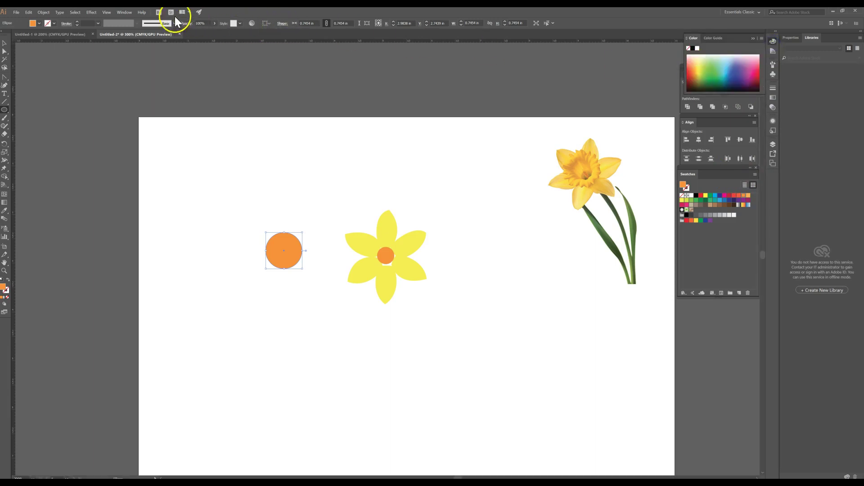
click(701, 67)
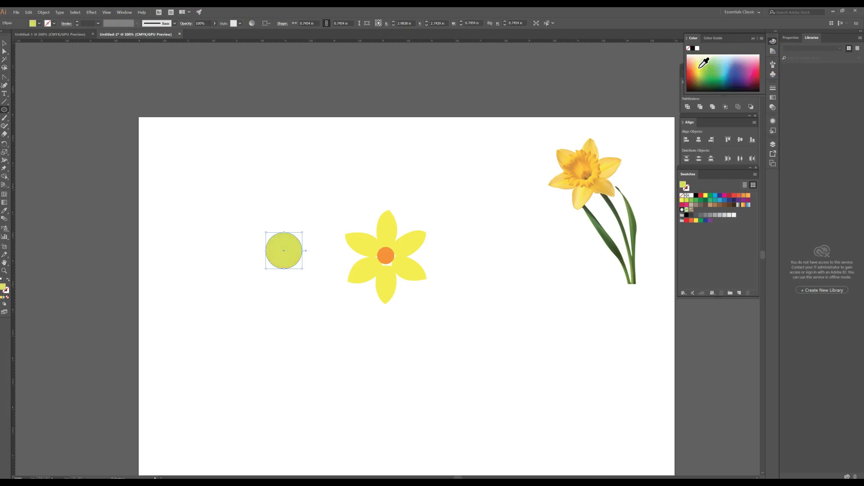
click(698, 68)
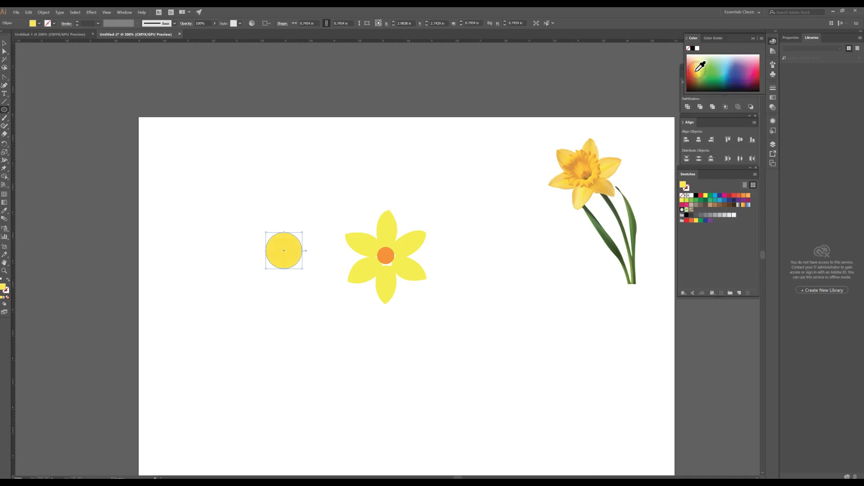
click(695, 72)
click(698, 70)
Examine the ruffled trumpet edge on the reference daffodil
click(5, 43)
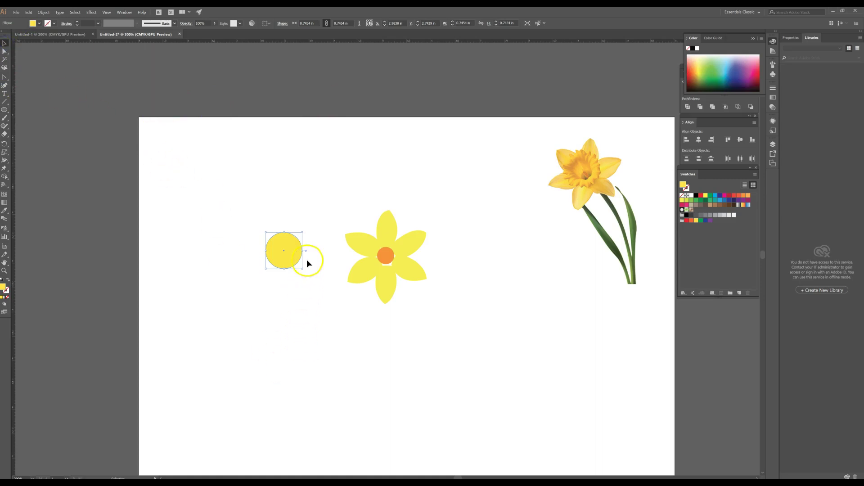
key(ctrl+equal)
key(ctrl+equal)
key(ctrl+equal)
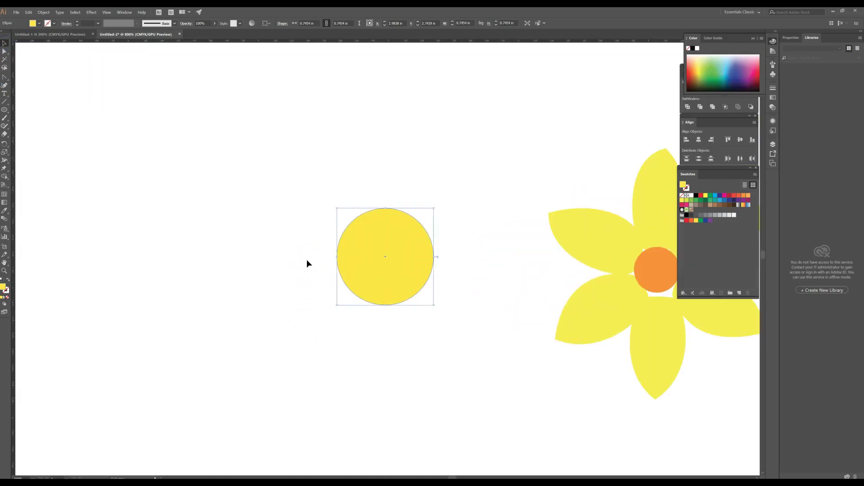
drag(579, 137, 4, 238)
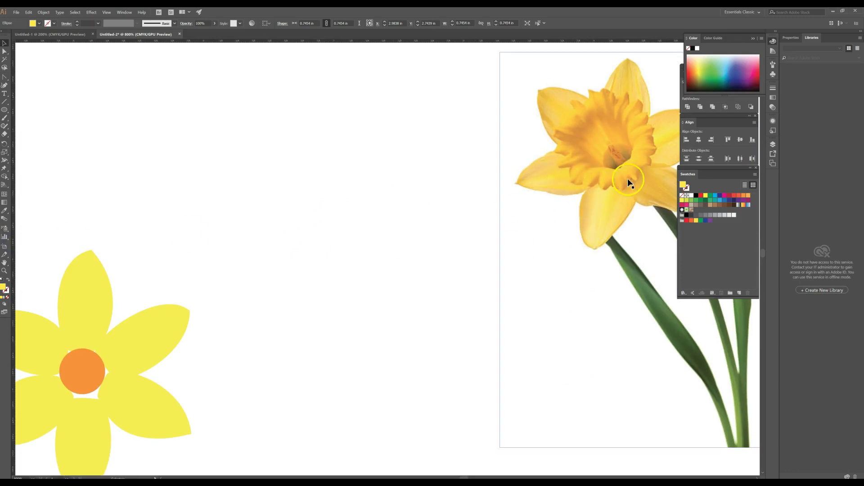
drag(316, 299, 651, 144)
drag(296, 147, 435, 156)
Add anchor points along the upper-right edge of the golden circle with the Add Anchor Point tool
click(5, 85)
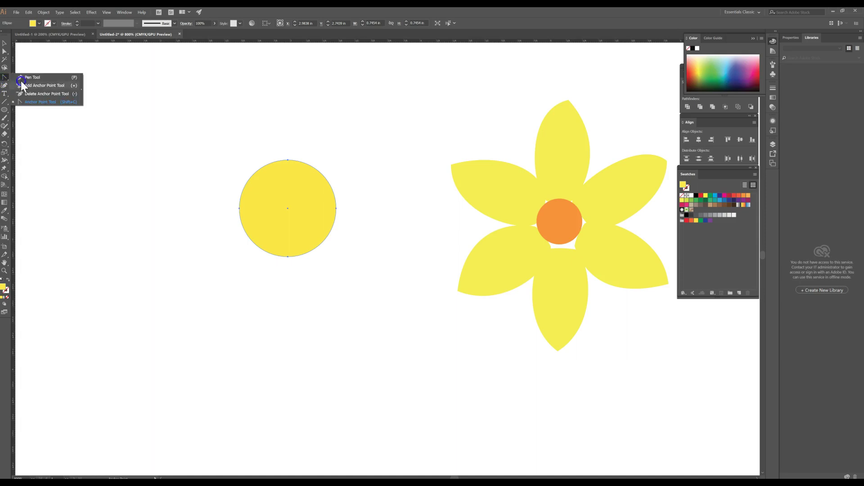
click(45, 87)
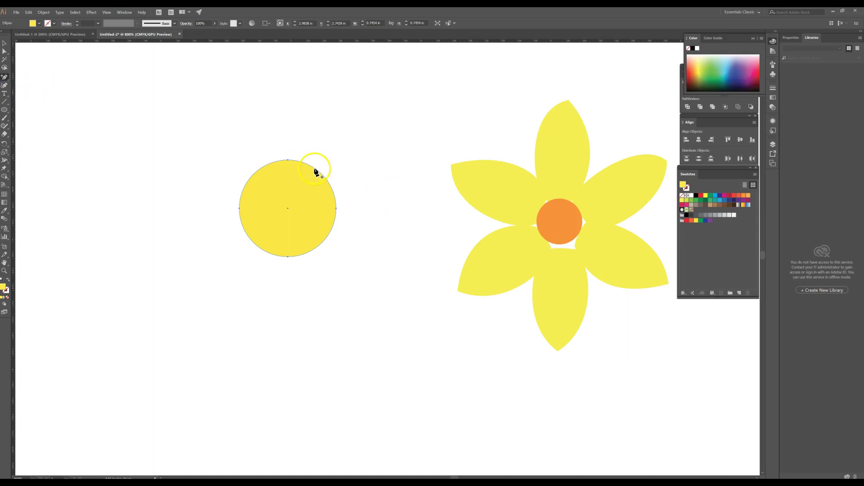
click(312, 167)
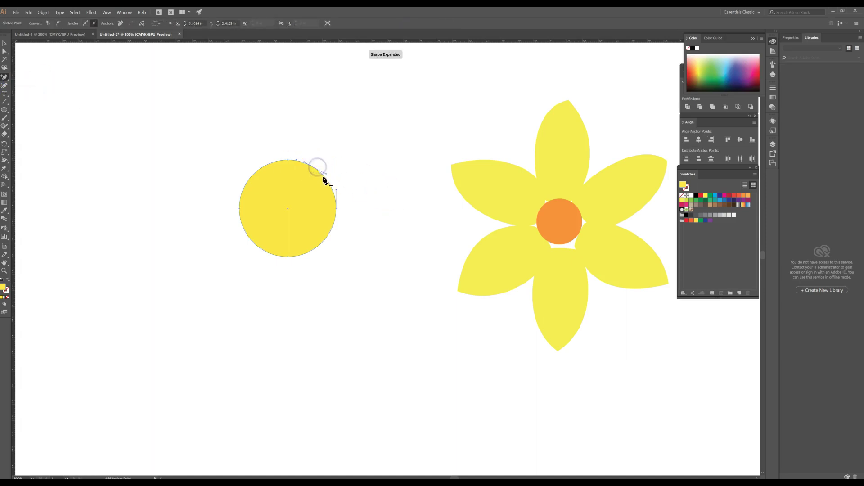
click(319, 175)
click(481, 260)
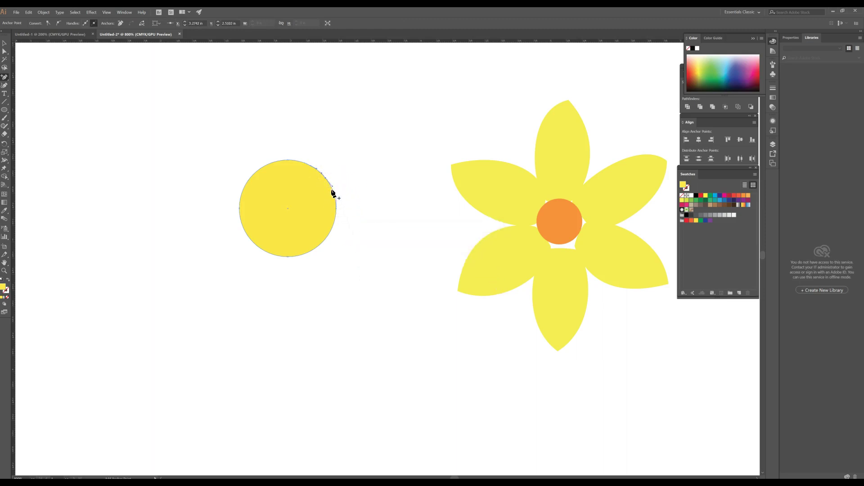
click(336, 211)
Add anchor points along the lower-left edge of the golden circle, from its base up toward its left side
click(275, 254)
click(262, 252)
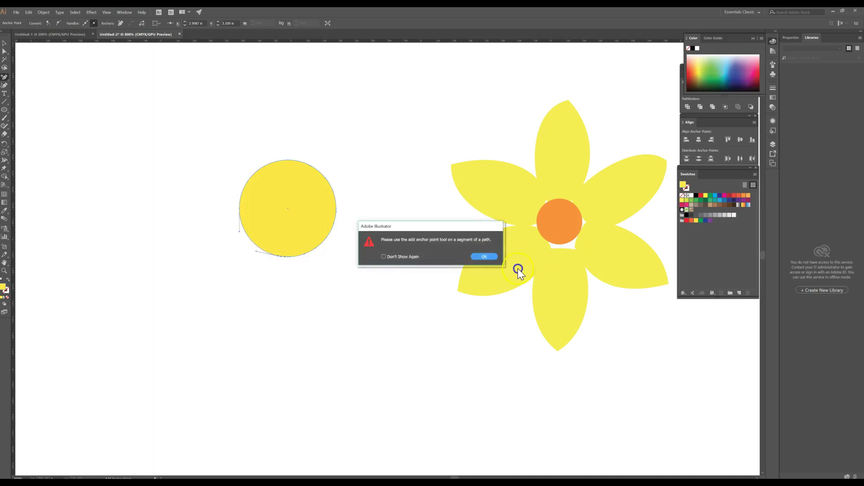
click(483, 256)
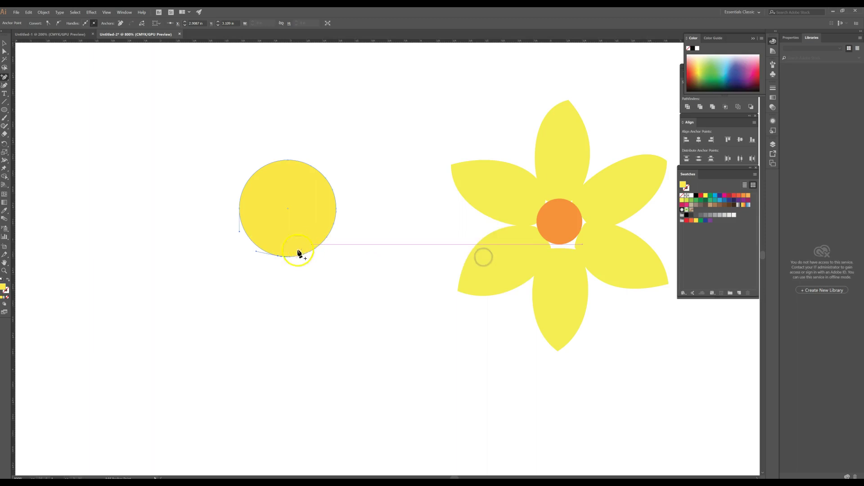
click(270, 256)
click(255, 246)
click(242, 224)
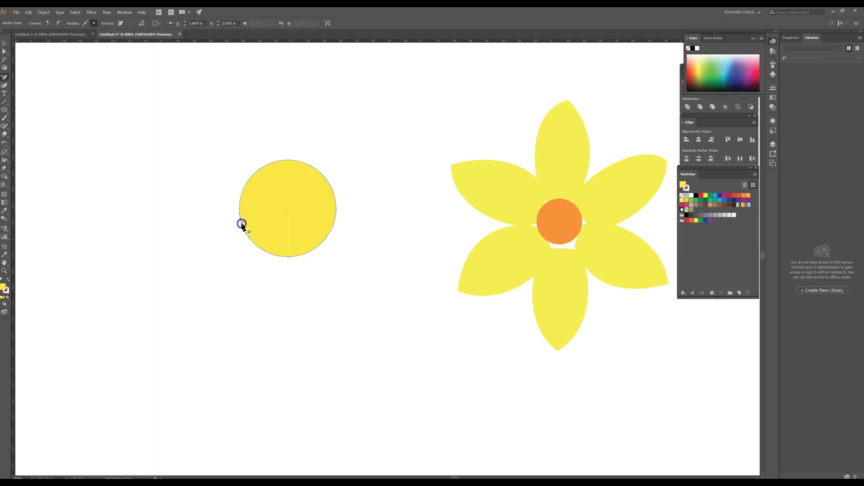
Add anchor points up the left side and along the upper-left edge of the golden circle
click(241, 205)
click(242, 196)
click(253, 176)
click(274, 163)
Pull an upper-left anchor of the circle inward and bend the neighbouring top anchor's handles to form a small peak
key(ctrl+plus)
key(ctrl+plus)
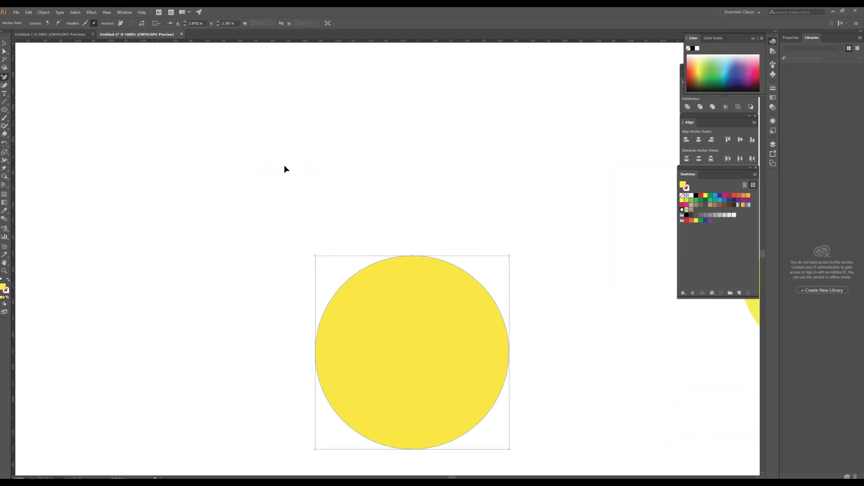
drag(275, 175, 196, 104)
key(a)
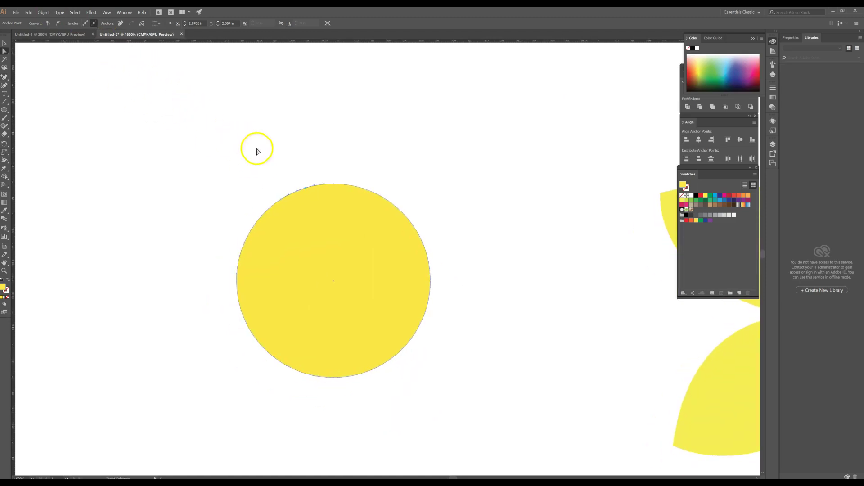
click(304, 189)
drag(307, 193, 308, 194)
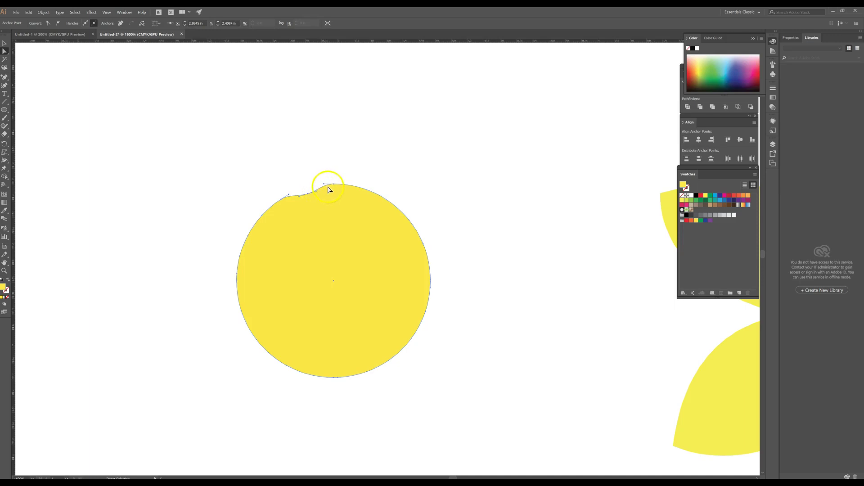
mouse_move(329, 188)
mouse_down()
mouse_move(321, 188)
mouse_move(338, 187)
mouse_up()
drag(334, 188, 328, 194)
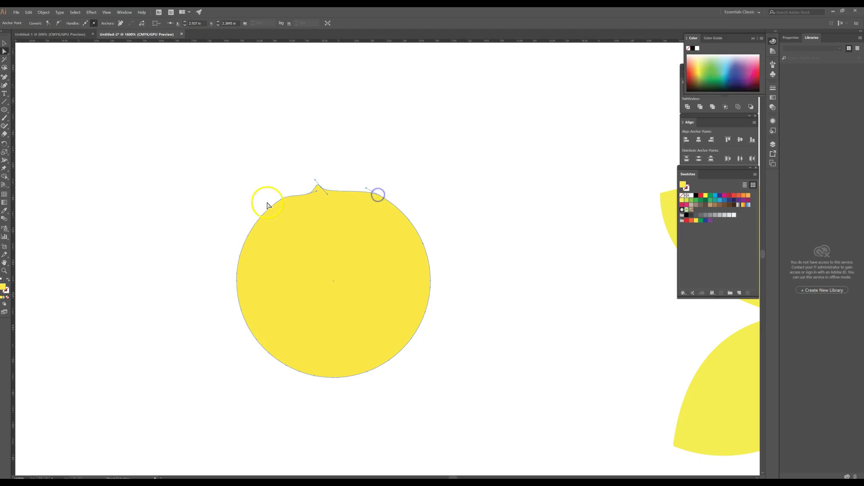
Move the anchor left of the peak inward, convert the notch to a corner and bulge the adjoining edge outward
drag(279, 201, 281, 202)
key(shift+c)
drag(302, 205, 296, 202)
key(a)
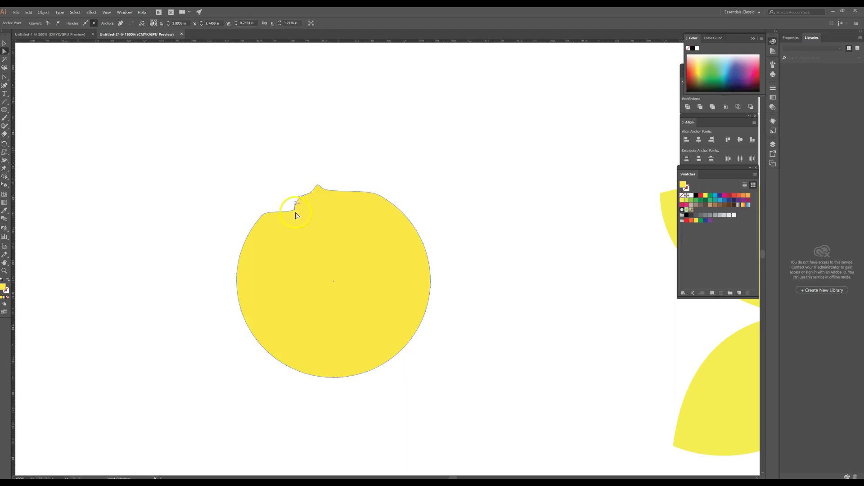
click(295, 210)
drag(288, 214, 287, 201)
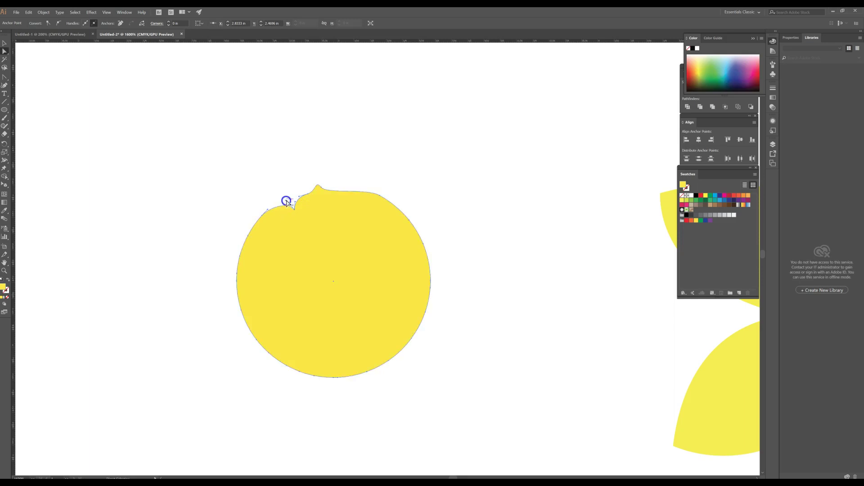
Round the small peak at the circle's top by adjusting its handles, and turn the anchor beside it into a corner
click(311, 194)
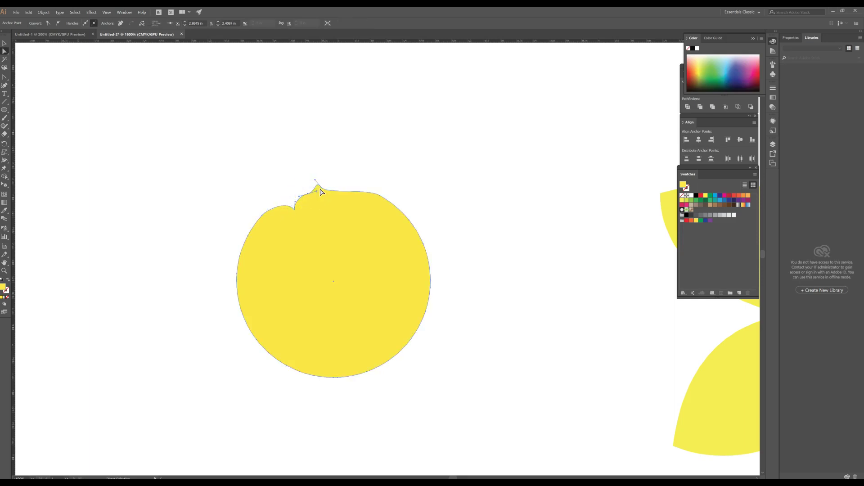
drag(310, 193, 307, 194)
key(ctrl+z)
drag(311, 192, 324, 192)
key(shift+v)
key(shift+c)
drag(317, 195, 306, 194)
key(a)
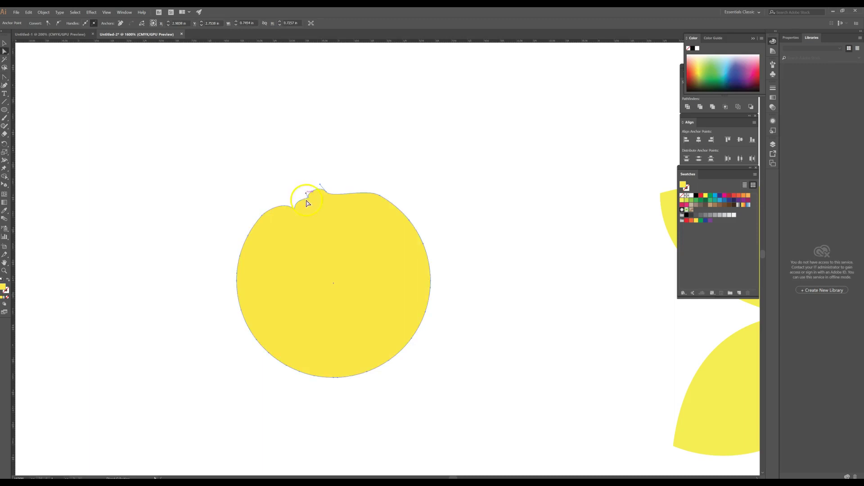
Shape two small rounded scallops on the circle's upper-left edge by moving the anchors and bending their handles
click(262, 217)
drag(278, 213, 290, 202)
click(308, 202)
click(310, 201)
drag(309, 201, 300, 198)
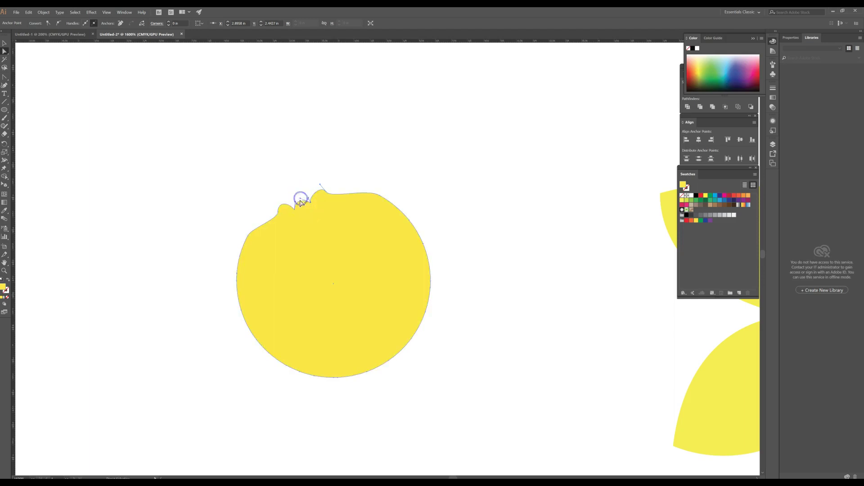
Convert the anchor left of the scallops to a corner and curve the adjoining upper-left edge outward into a wider lobe
click(279, 214)
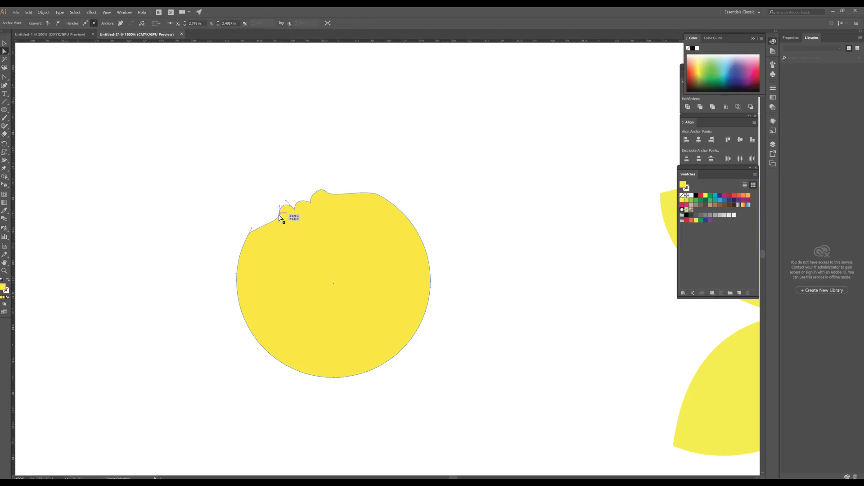
key(shift+v)
key(shift+c)
drag(275, 219, 245, 223)
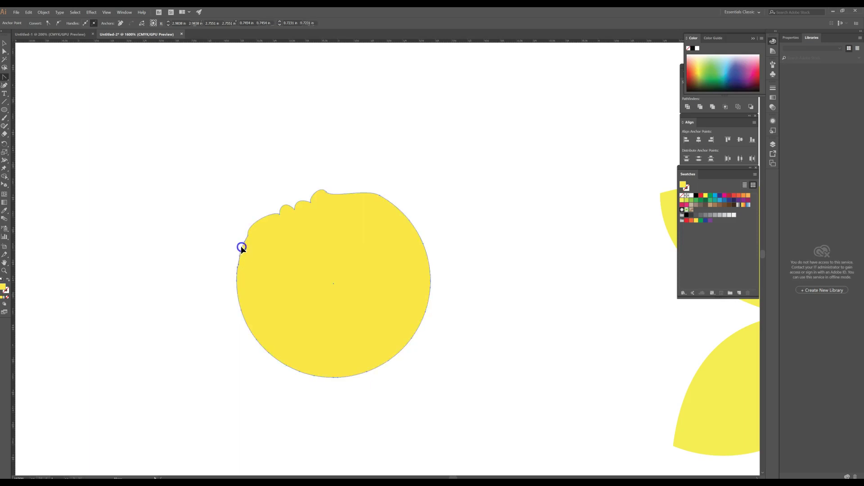
Ruffle the circle's left and lower-left edges down to its base by converting the anchors and curving the segments between them
drag(235, 248, 231, 271)
mouse_move(234, 307)
mouse_down()
mouse_move(240, 318)
mouse_move(232, 303)
mouse_up()
click(257, 341)
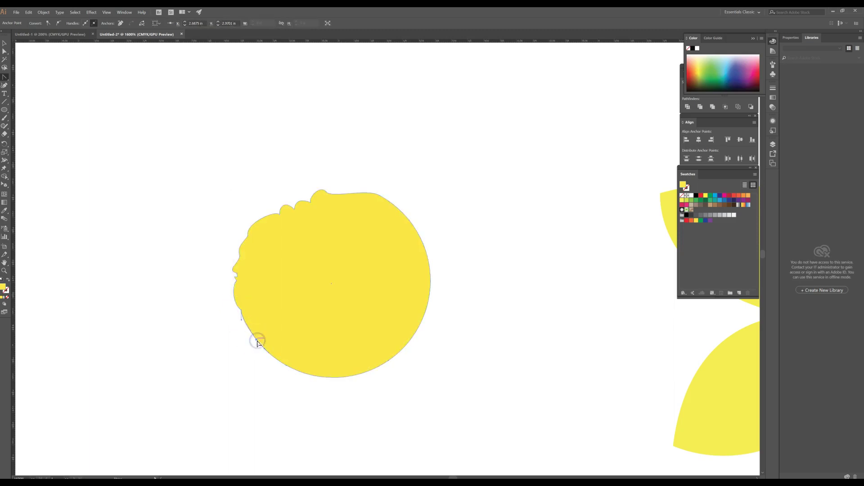
drag(254, 332, 260, 352)
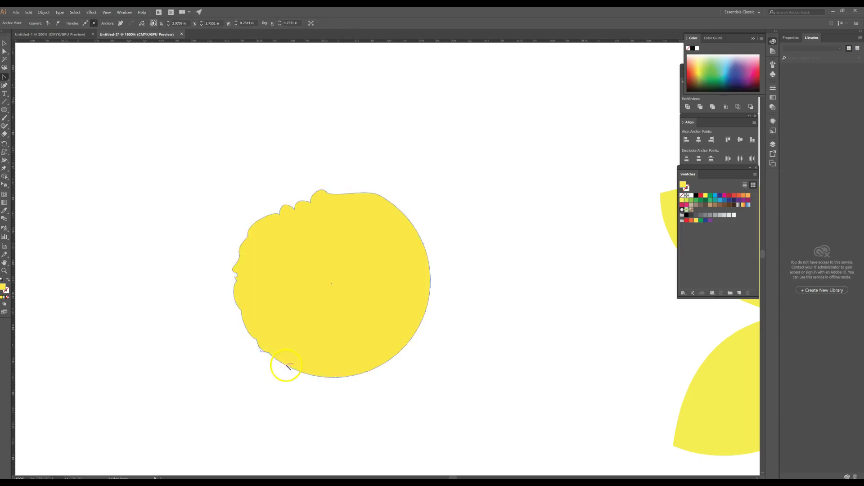
click(279, 361)
drag(300, 371, 325, 381)
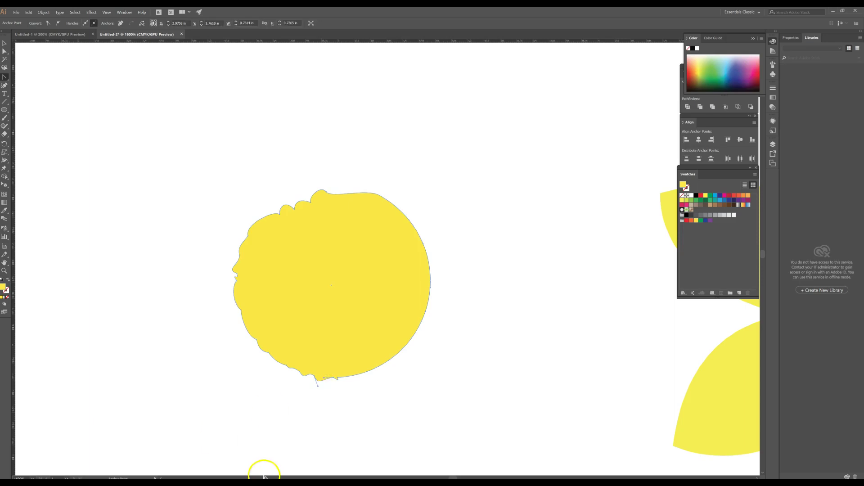